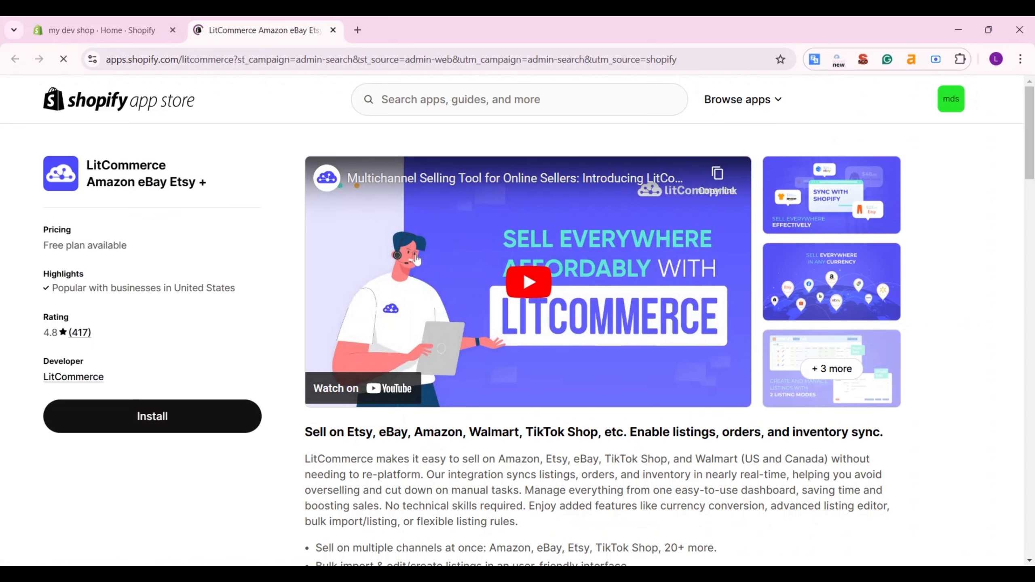
# Install the LitCommerce Amazon eBay Etsy + app on the Shopify store and approve its requested data access.
pyautogui.click(240, 417)
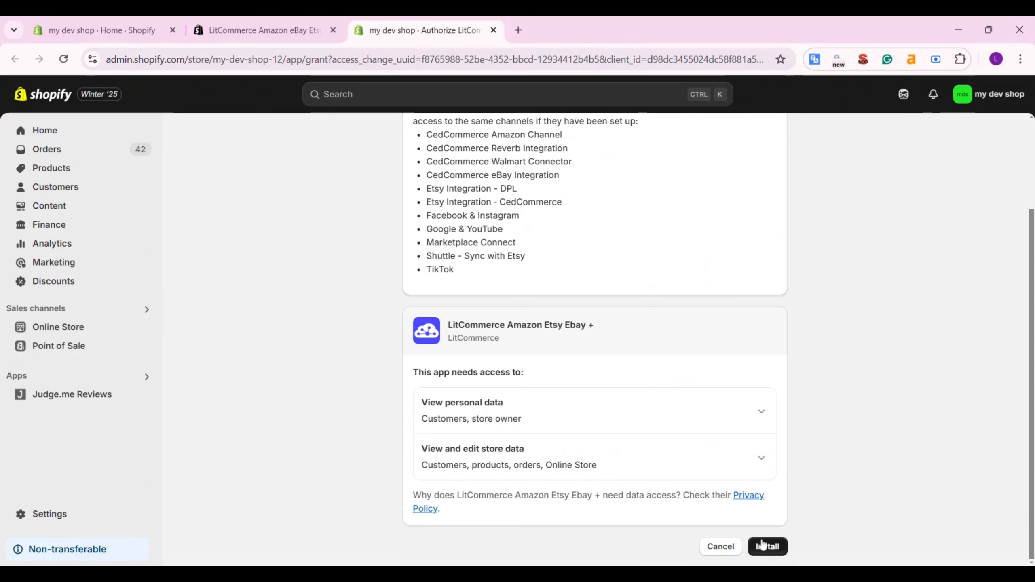
pyautogui.click(767, 546)
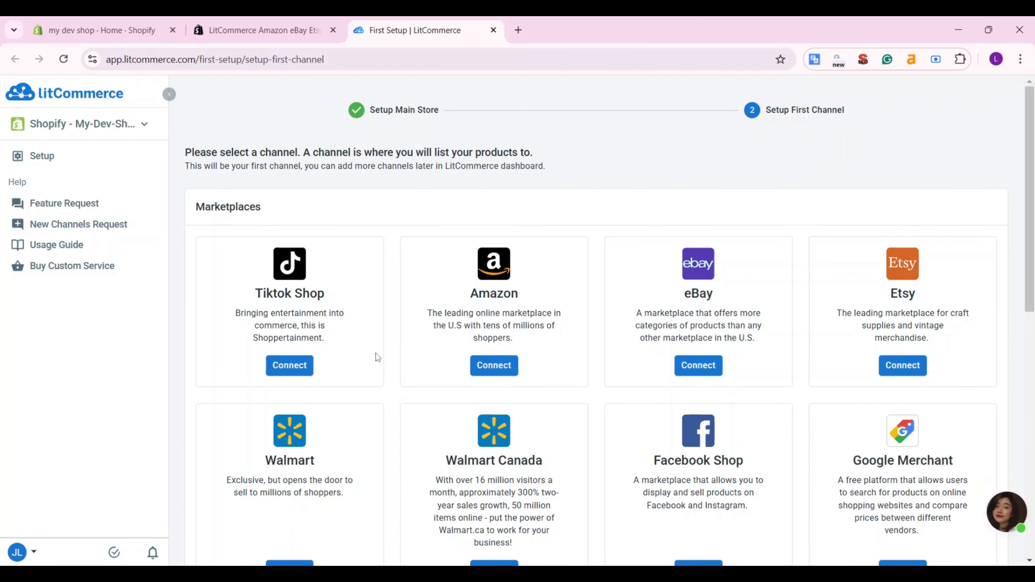
# Connect Etsy as the first sales channel with the channel name Etsy, granting LitCommerce access to the Etsy account.
pyautogui.click(912, 377)
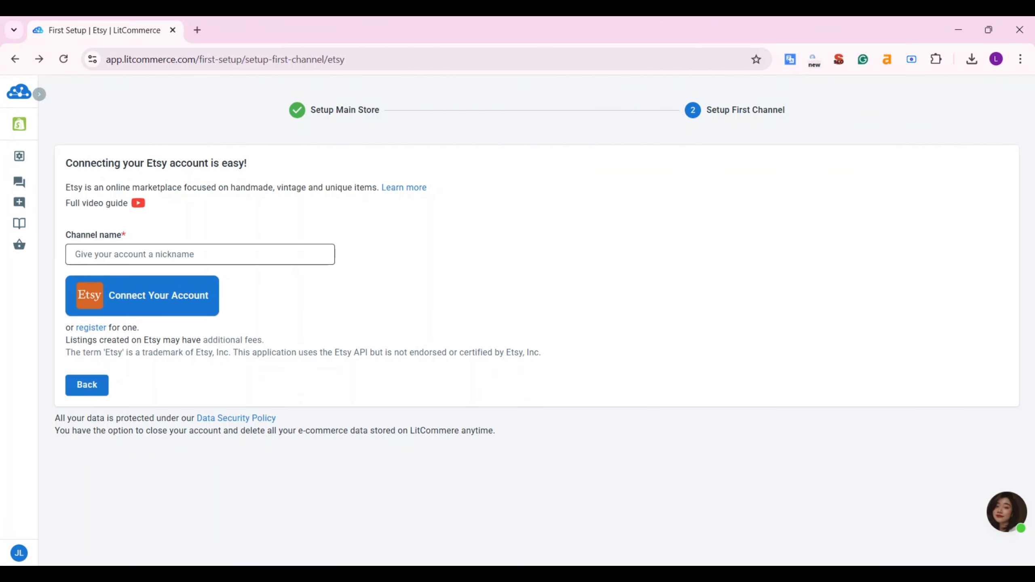
pyautogui.click(200, 254)
pyautogui.write('Etsy')
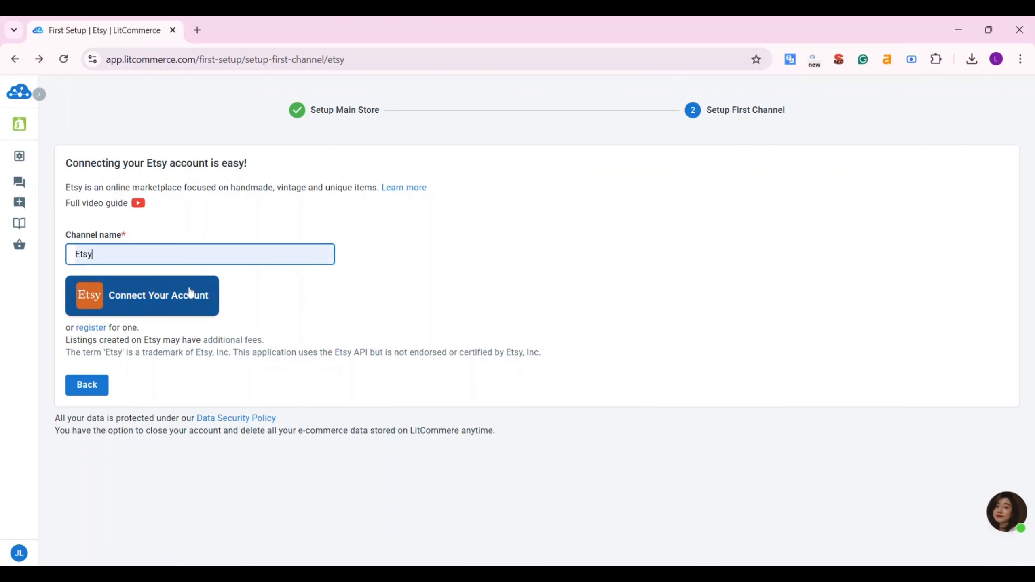
pyautogui.click(190, 293)
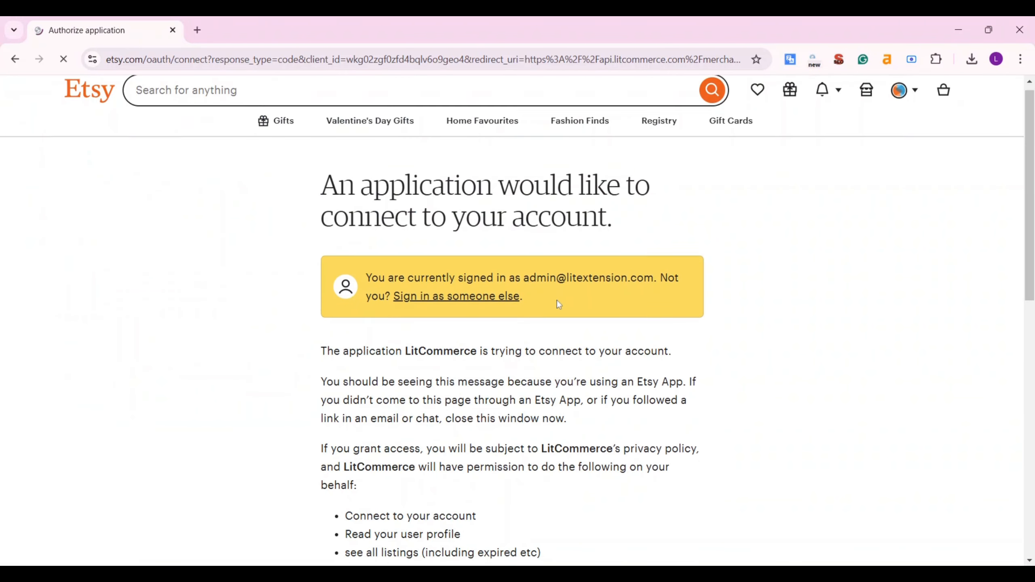
pyautogui.scroll(-10, 557, 301)
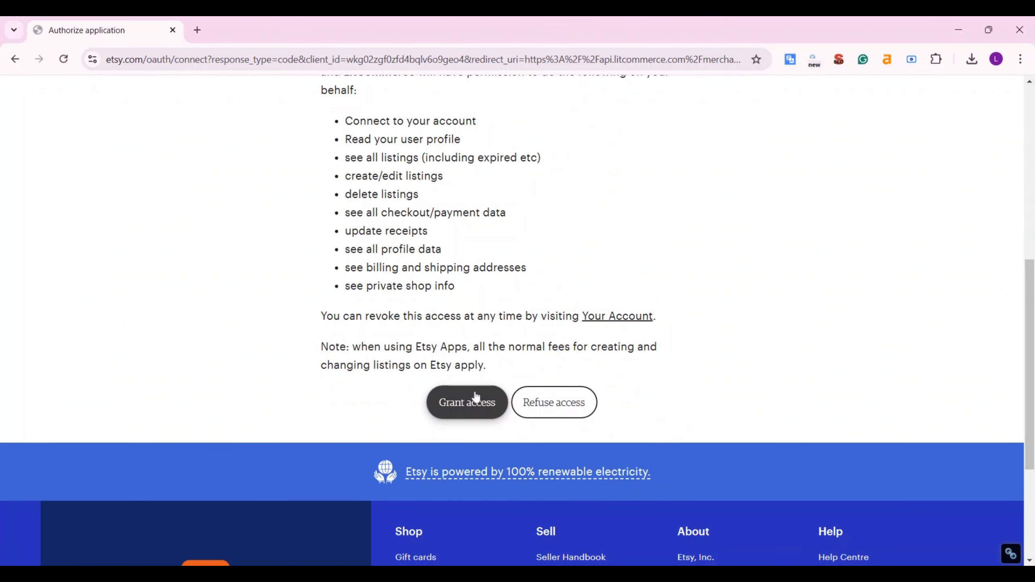
pyautogui.click(475, 398)
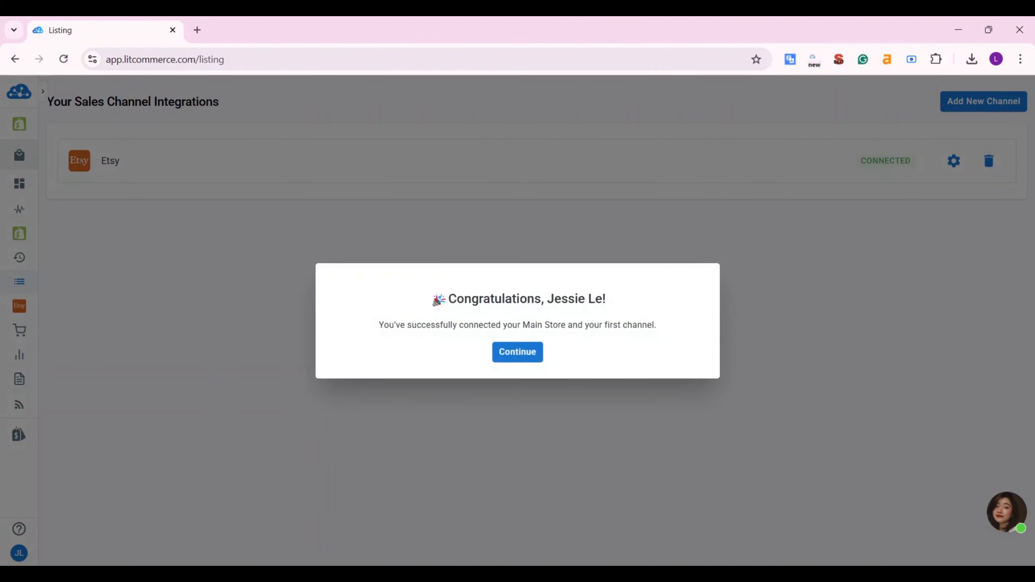
pyautogui.click(528, 355)
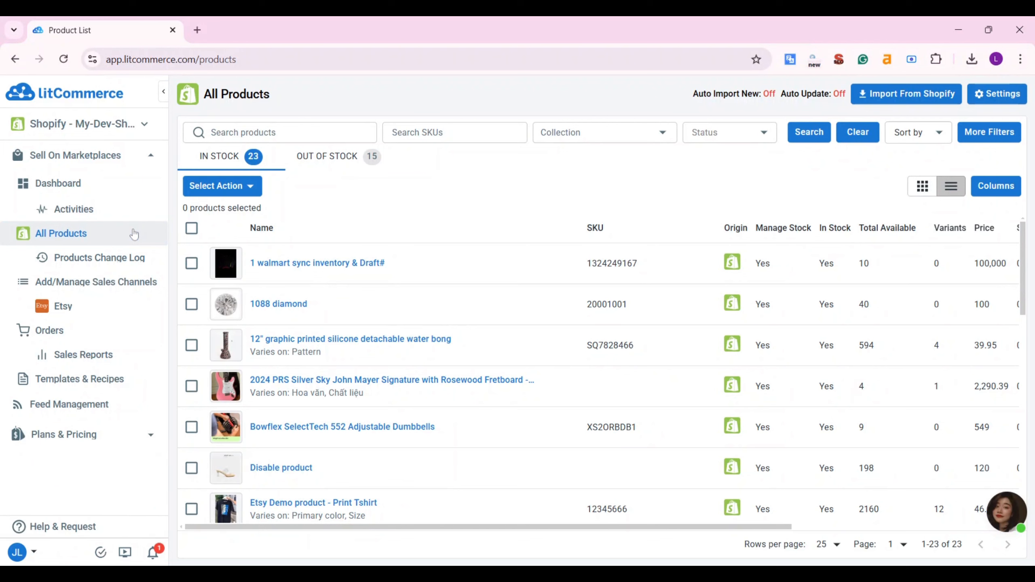
# Add the walmart sync inventory, 1088 diamond and 12" graphic printed water bong products to the Etsy channel as drafts.
pyautogui.click(192, 264)
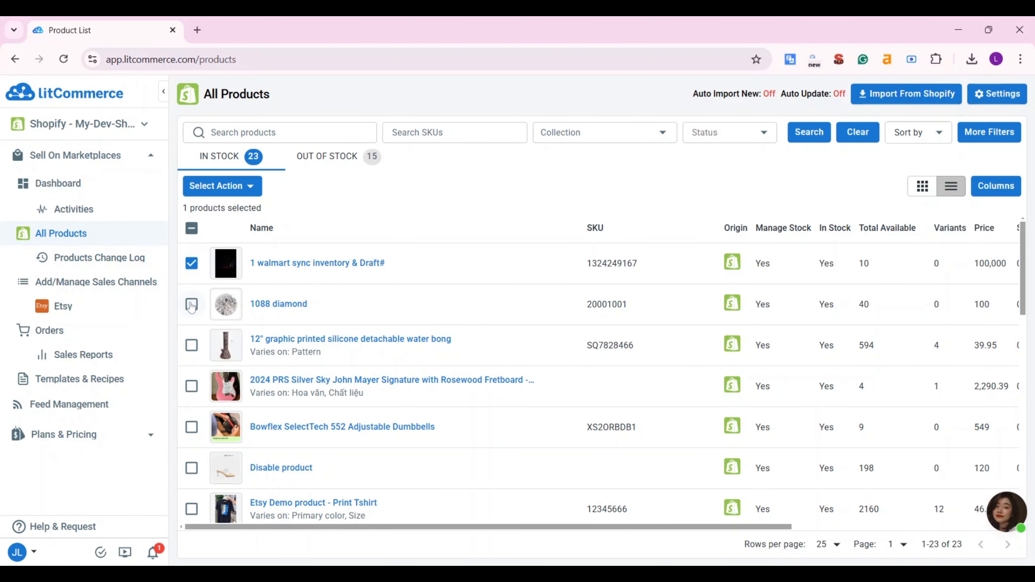
pyautogui.click(192, 304)
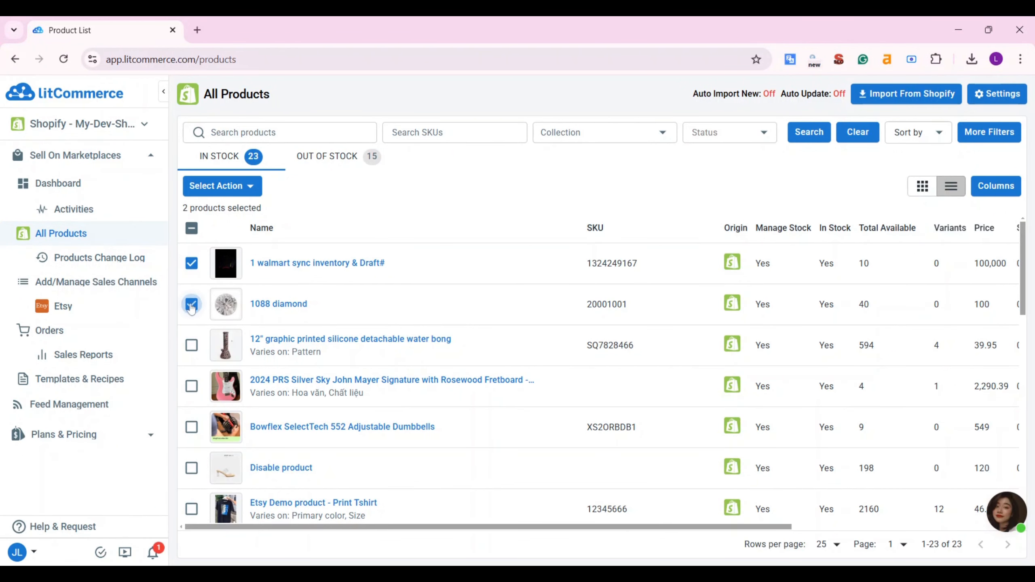
pyautogui.click(192, 346)
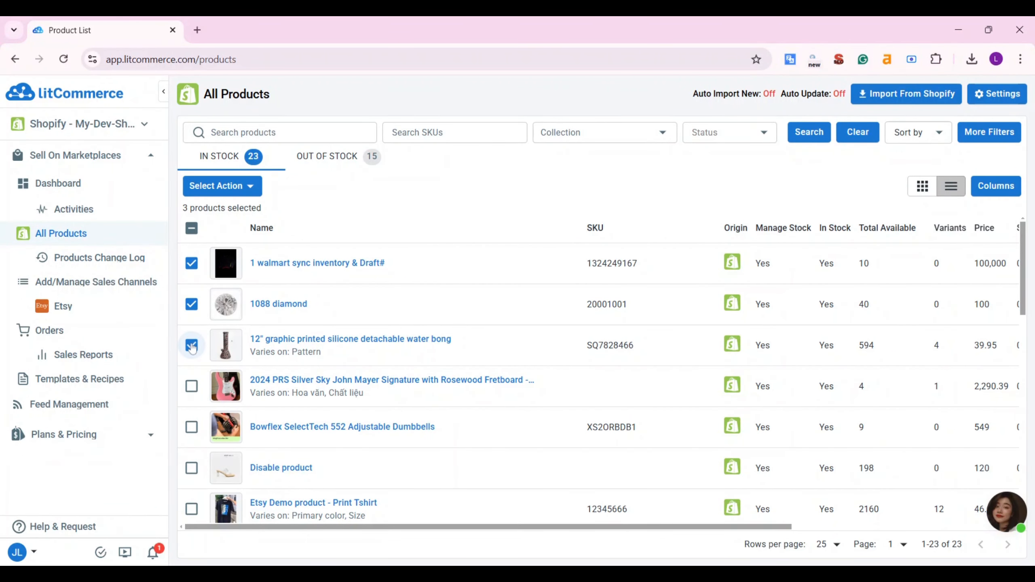
pyautogui.click(247, 192)
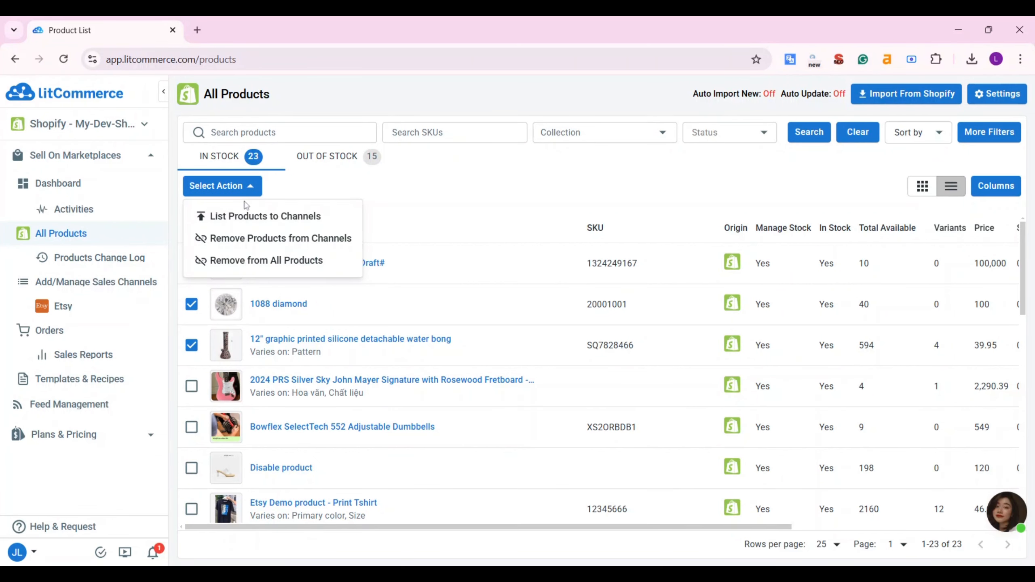
pyautogui.click(236, 217)
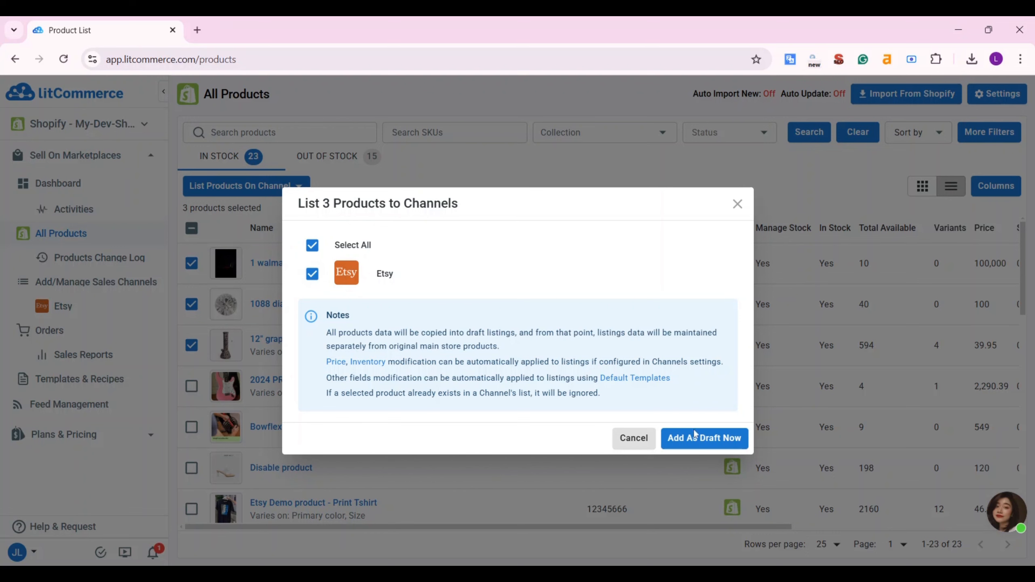
pyautogui.click(706, 448)
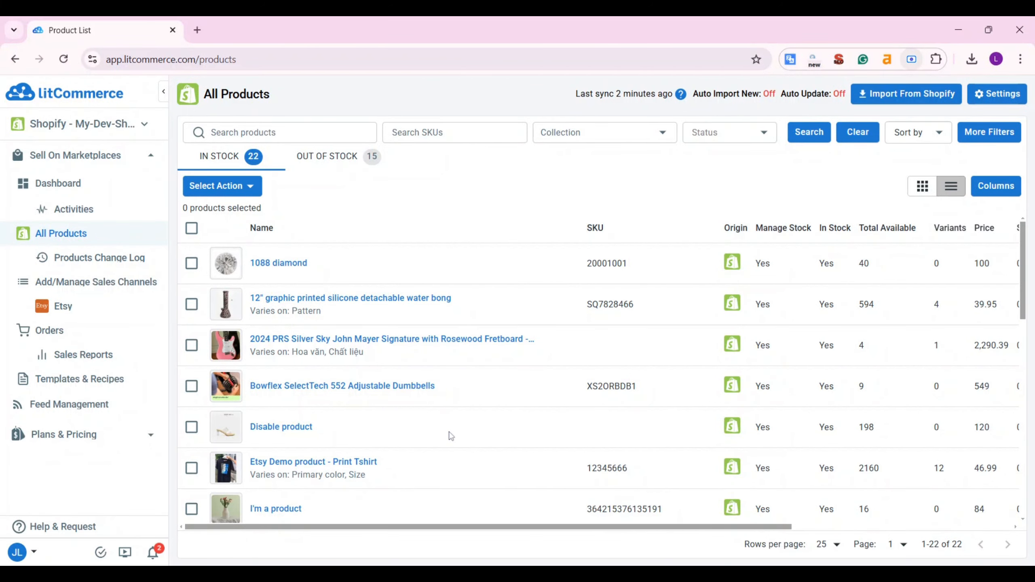
# Open the 2024 PRS Silver Sky guitar draft in the Etsy listings and review its vital info and images.
pyautogui.click(59, 317)
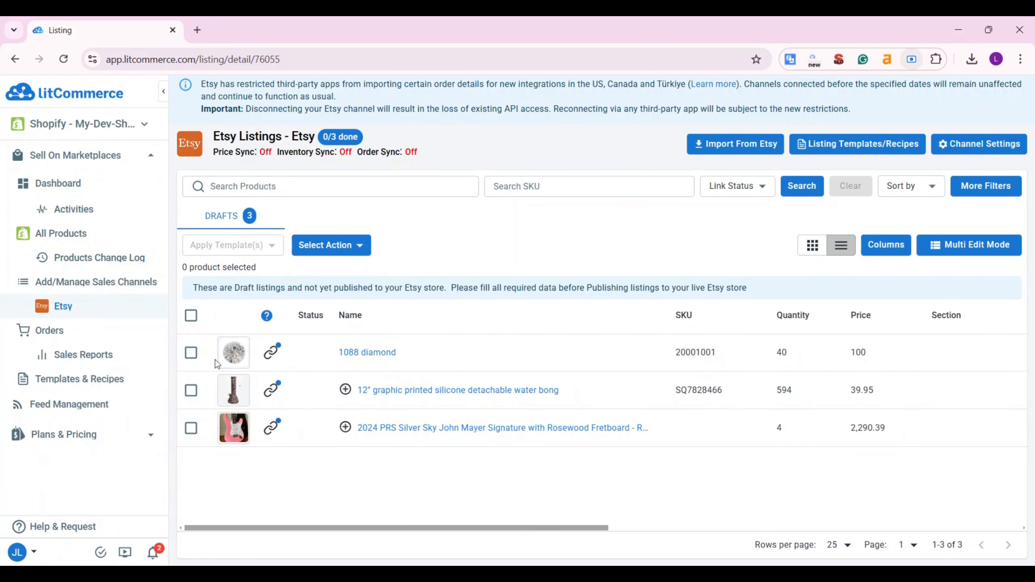
pyautogui.click(249, 446)
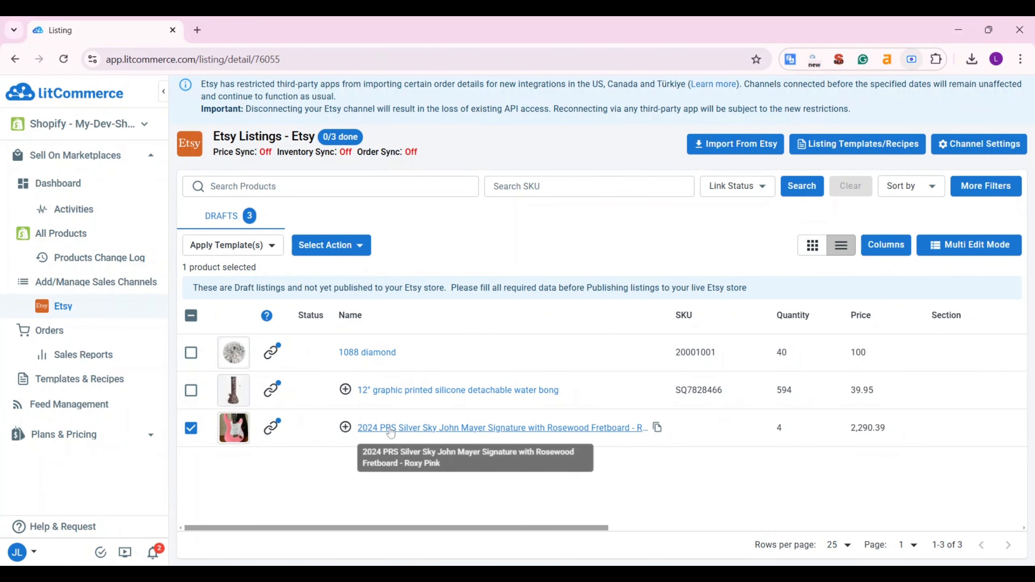
pyautogui.click(390, 429)
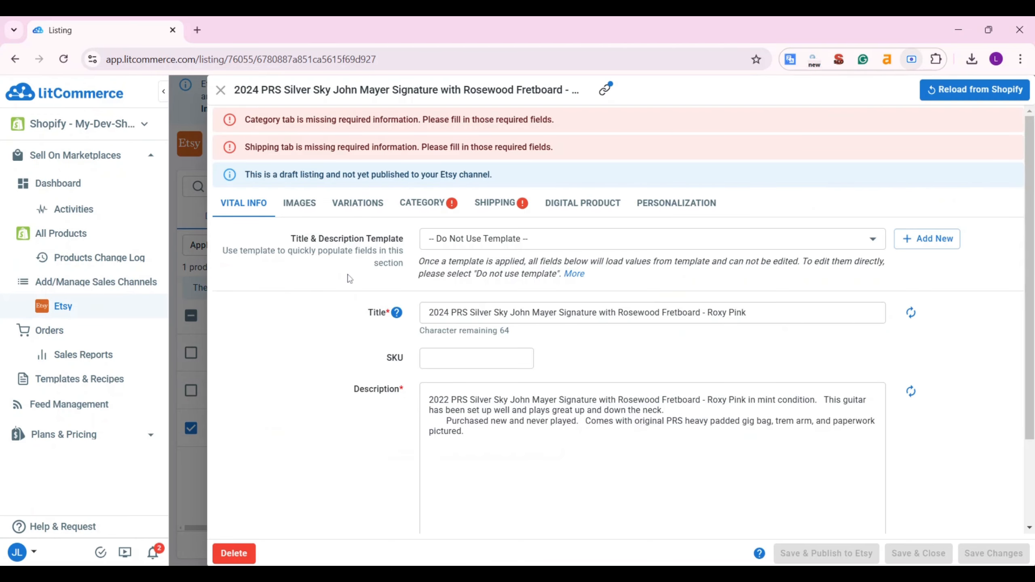
pyautogui.click(295, 204)
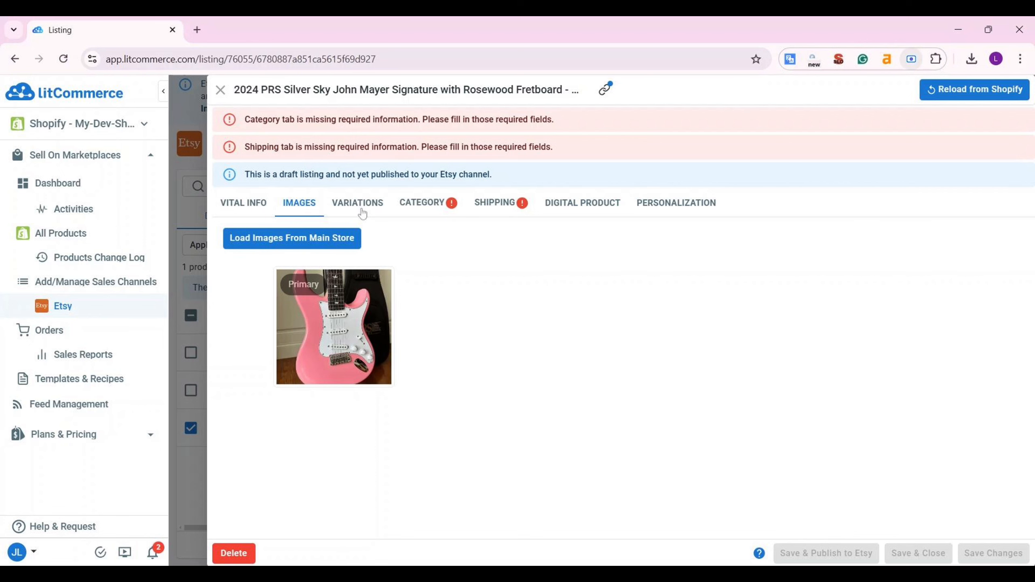
# Close the guitar listing and view the Etsy draft listings in Multi Edit Mode.
pyautogui.press('Escape')
pyautogui.click(976, 250)
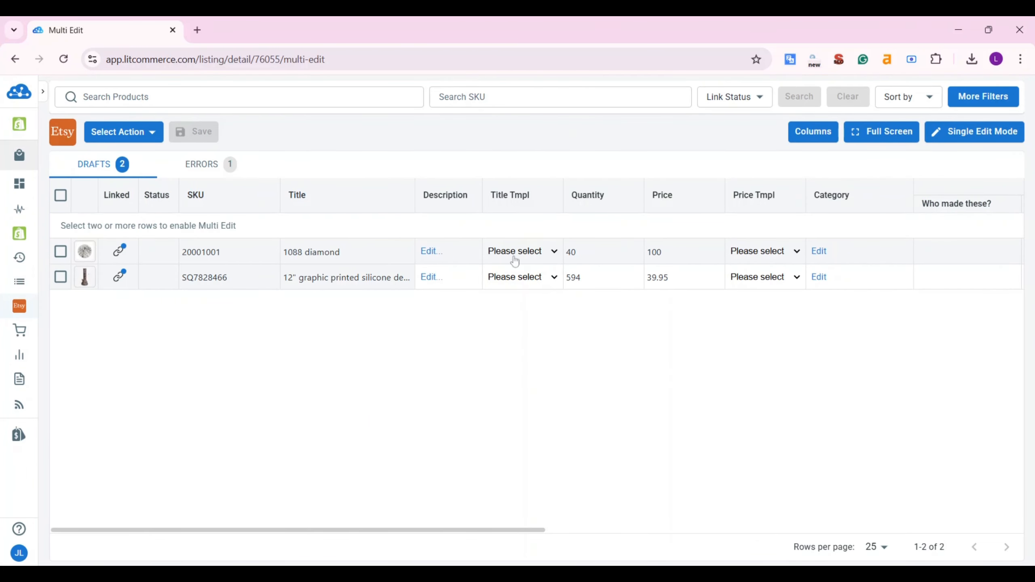
pyautogui.click(90, 314)
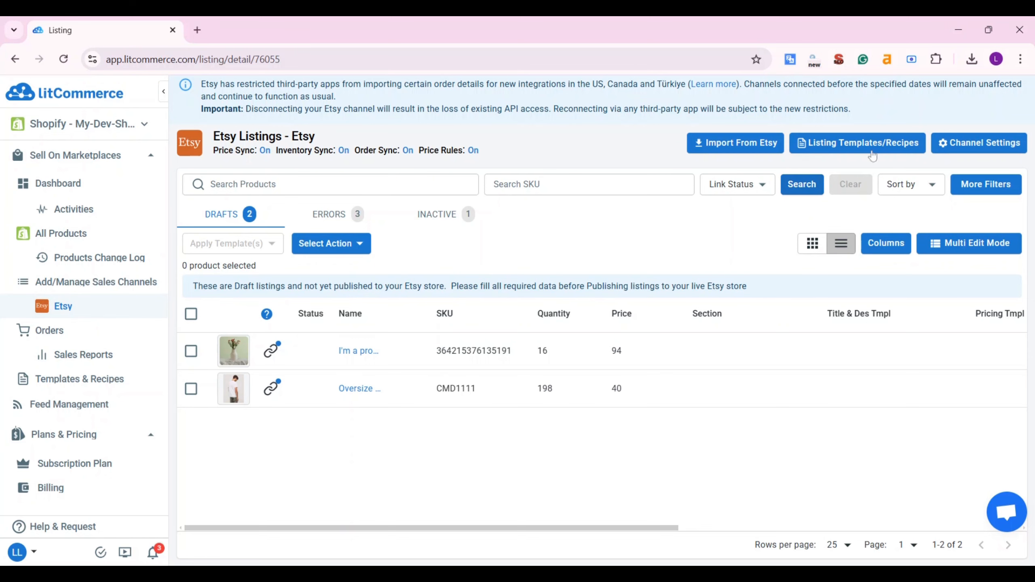
# Start a new Etsy Shipping & Return template named "Shipping template" and make it the default.
pyautogui.click(886, 147)
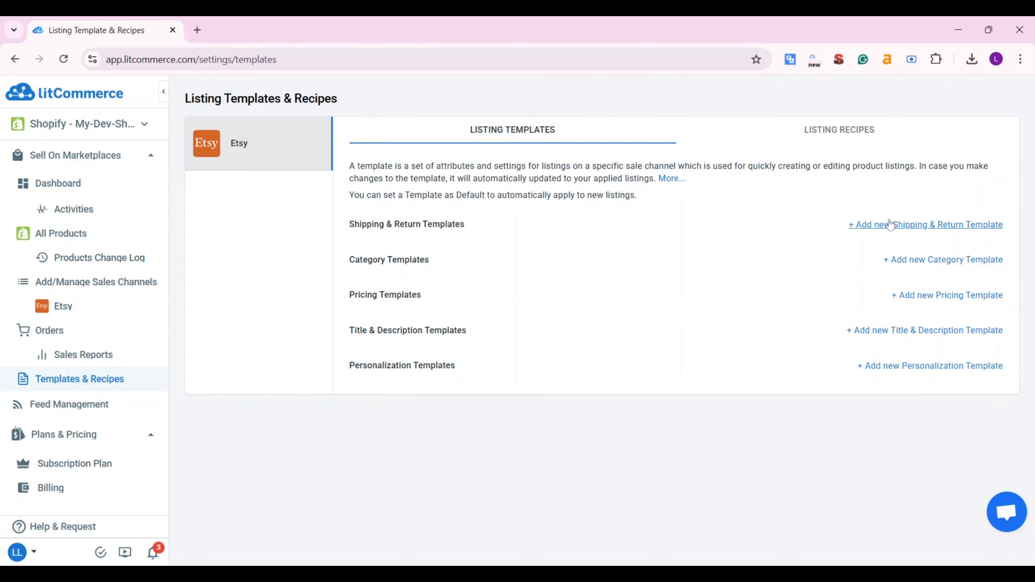
pyautogui.click(891, 227)
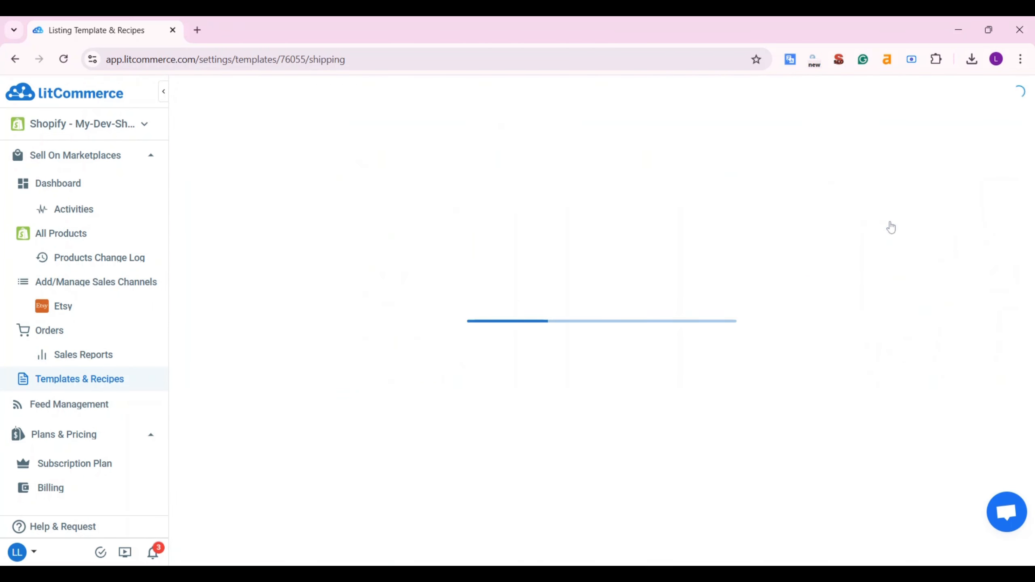
pyautogui.click(500, 205)
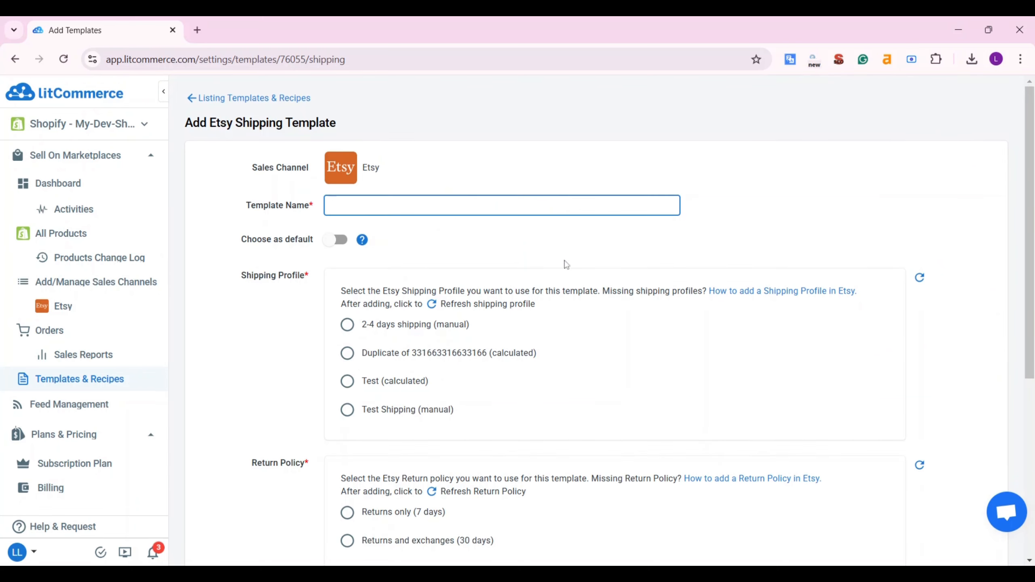
pyautogui.write('Shipping template')
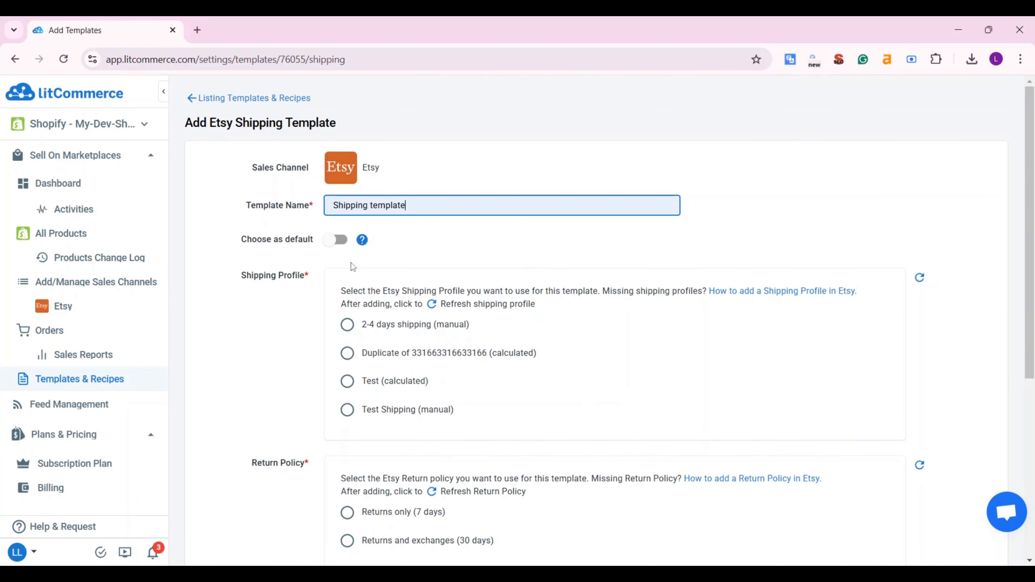
pyautogui.click(334, 243)
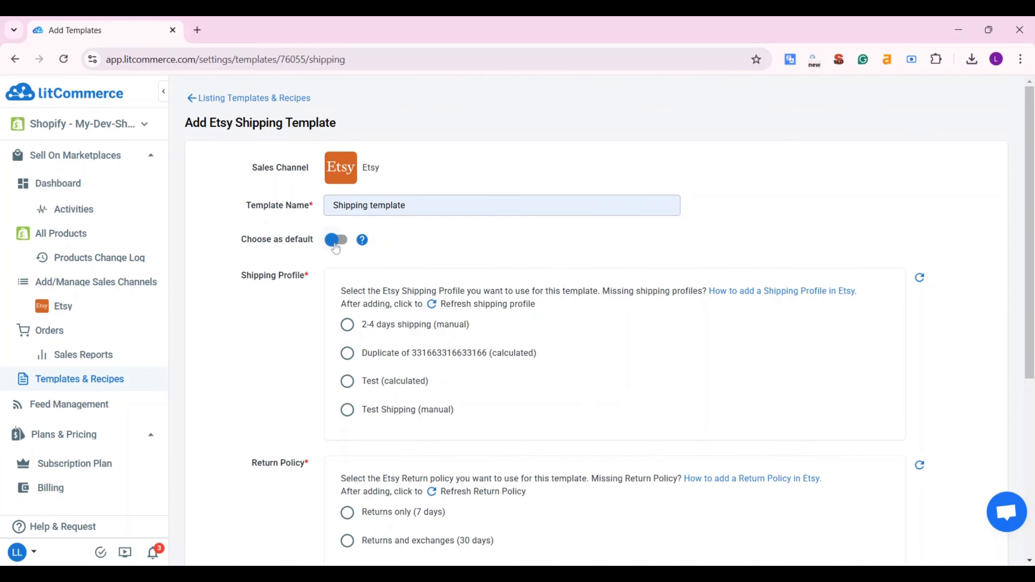
# Set the template's shipping profile to 2-4 days shipping (manual) and its return policy to Returns and exchanges (30 days).
pyautogui.click(346, 325)
pyautogui.scroll(-5, 369, 314)
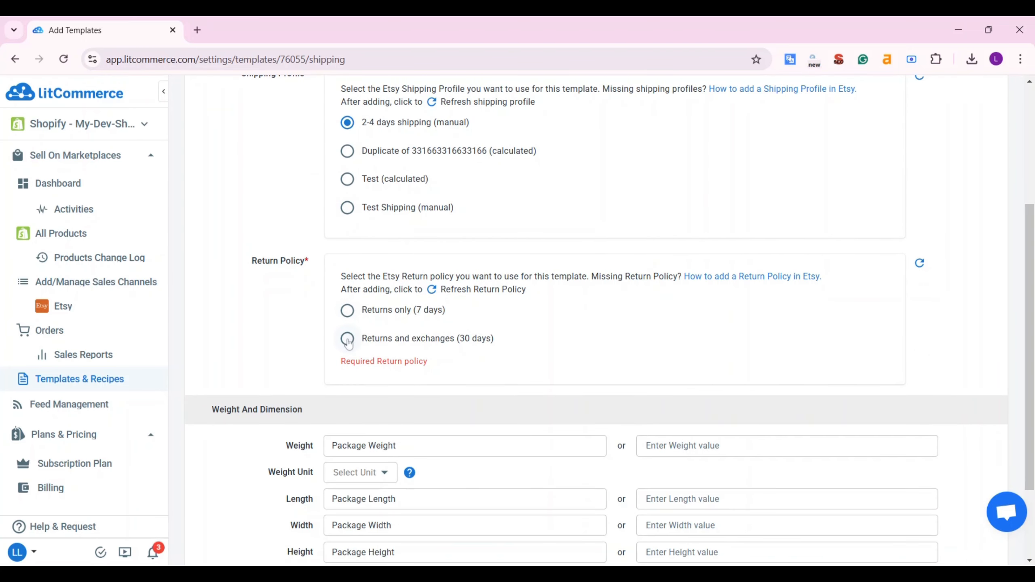
pyautogui.click(347, 339)
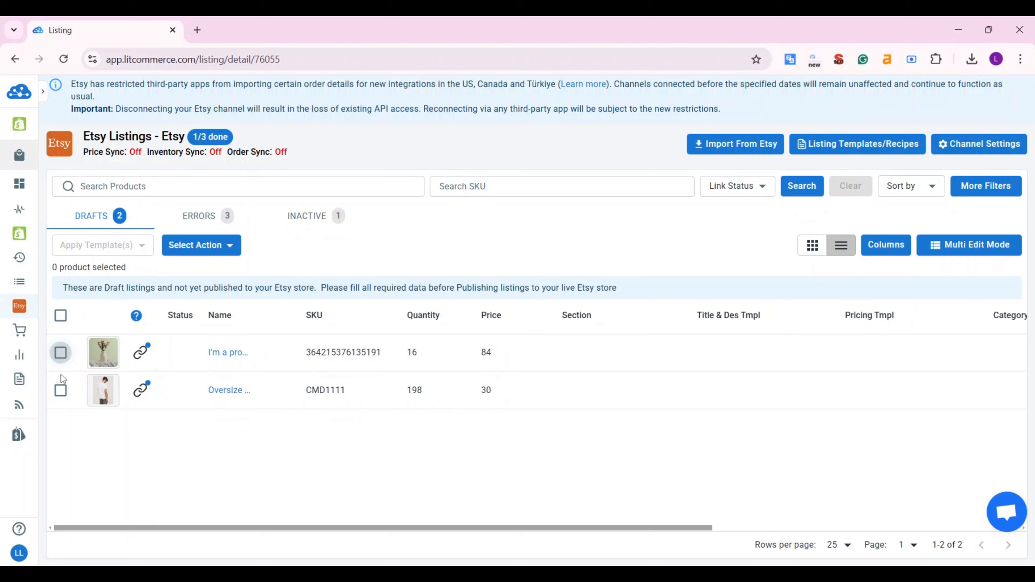
# Select both Etsy draft listings and open the bulk actions available for them.
pyautogui.click(60, 352)
pyautogui.click(60, 390)
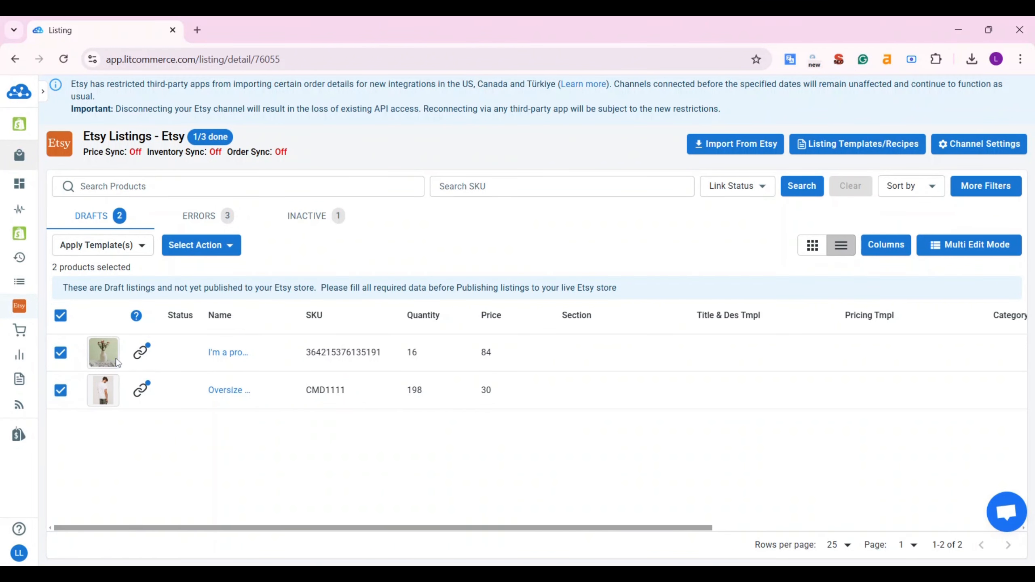
pyautogui.click(224, 255)
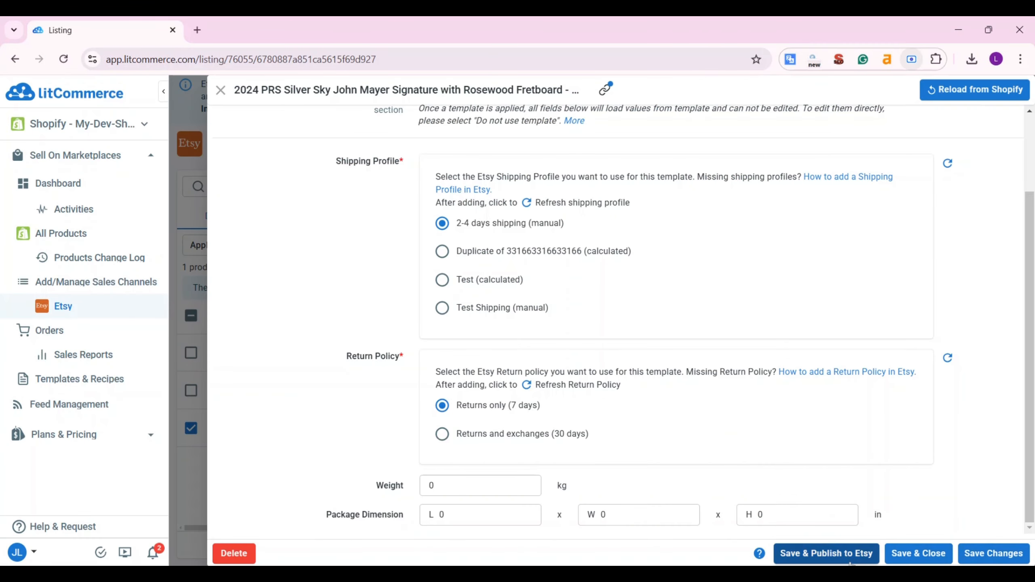
# Save the 2024 PRS Silver Sky guitar listing and publish it to Etsy.
pyautogui.click(847, 559)
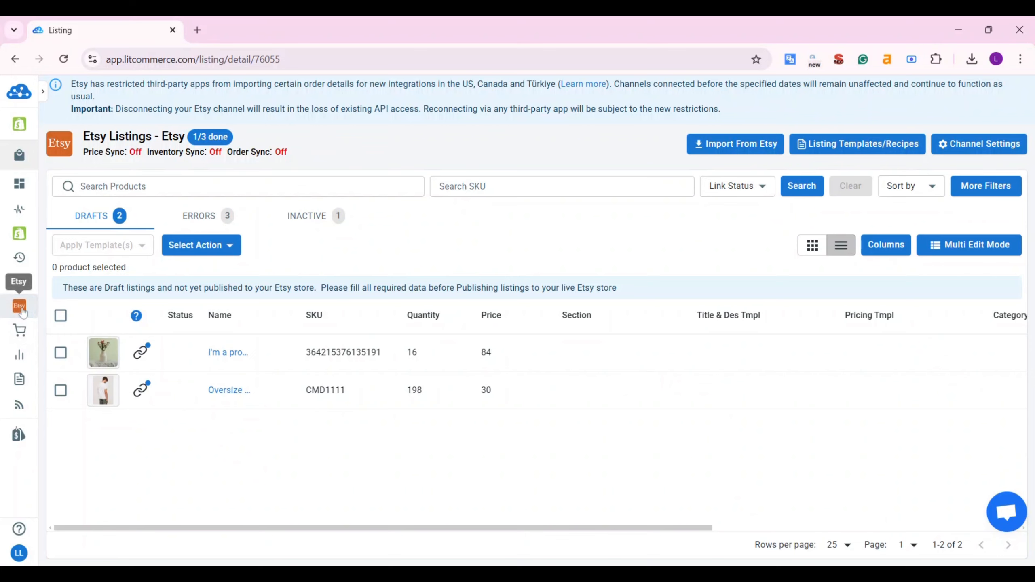
# Import the active Etsy listings by status, with auto-linking enabled and deleted products not re-imported.
pyautogui.click(700, 154)
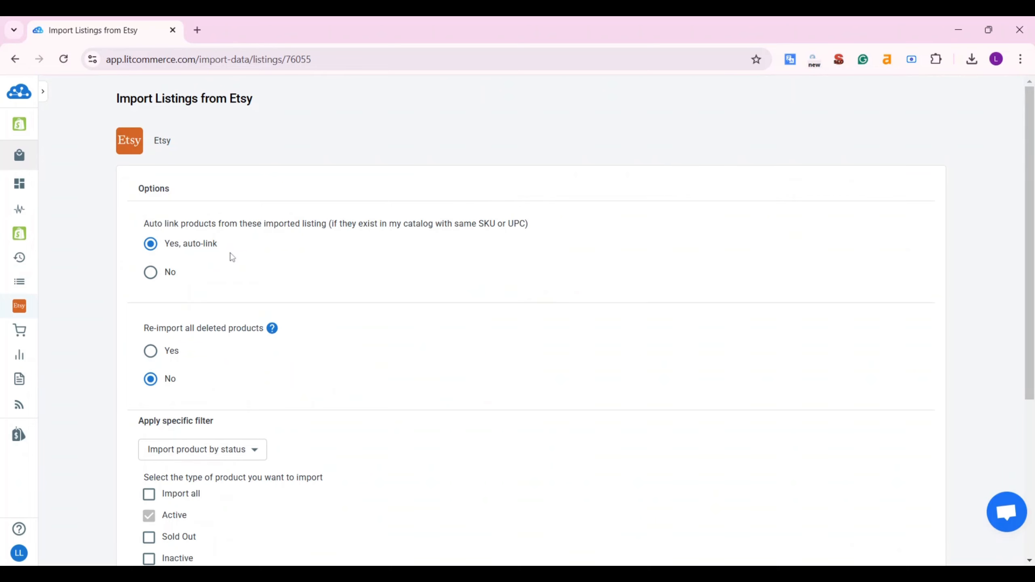
pyautogui.scroll(-2, 232, 257)
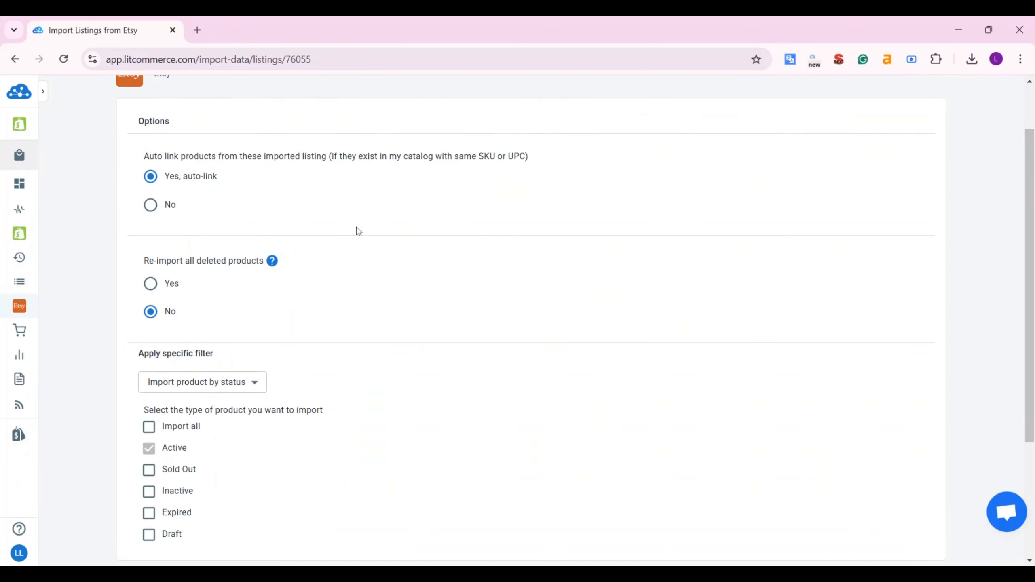
pyautogui.scroll(-2, 358, 232)
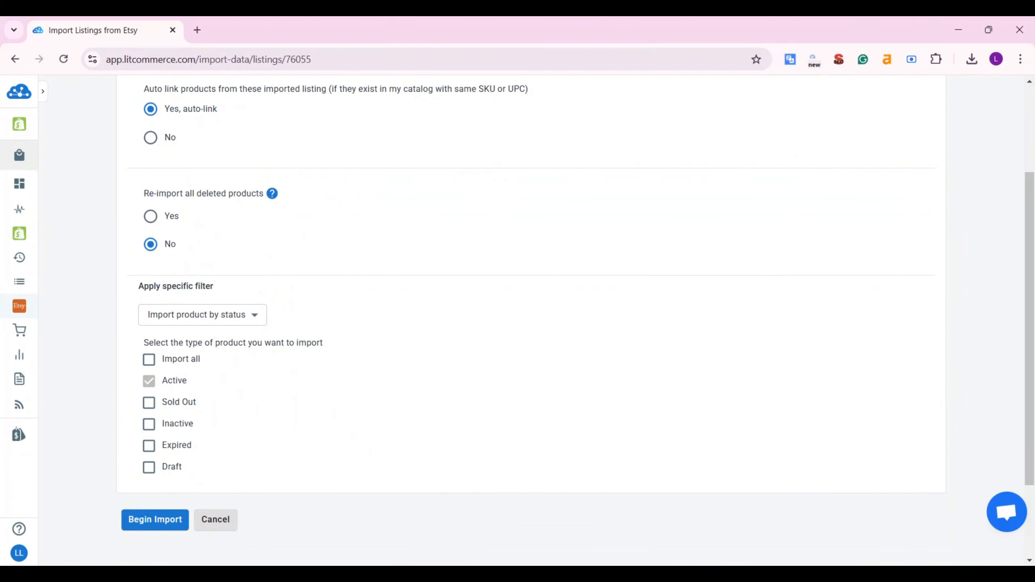
pyautogui.click(153, 520)
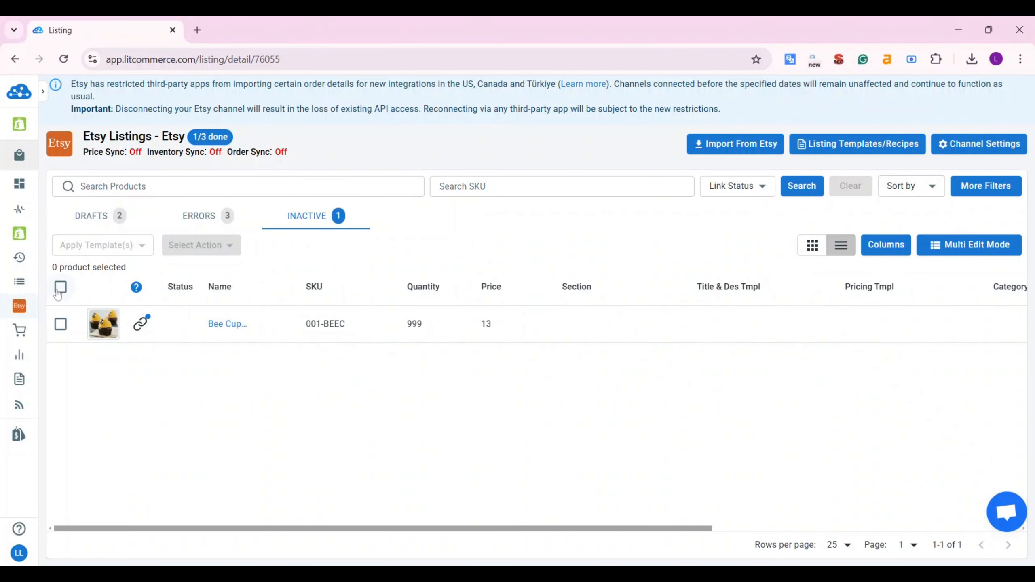
# Create the inactive Bee Cupcake Etsy listing as a product on Shopify and look through the in-stock product list.
pyautogui.click(61, 325)
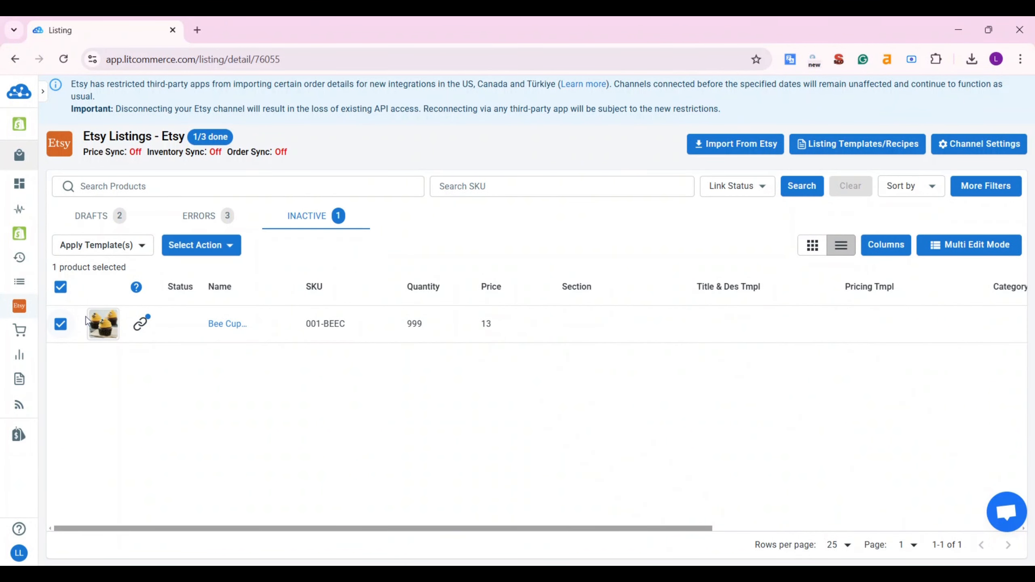
pyautogui.click(210, 248)
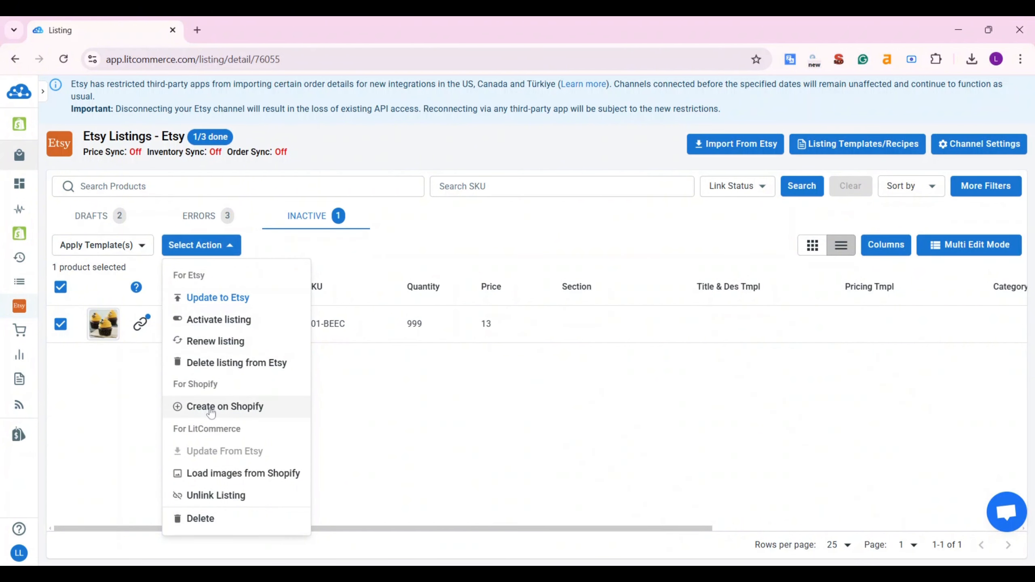
pyautogui.click(225, 406)
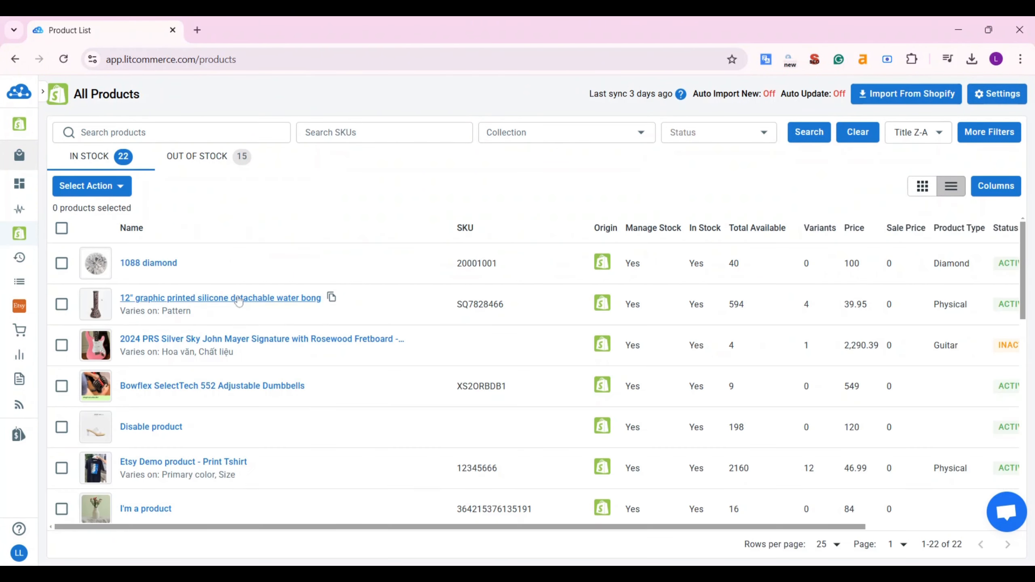
pyautogui.scroll(-10, 240, 301)
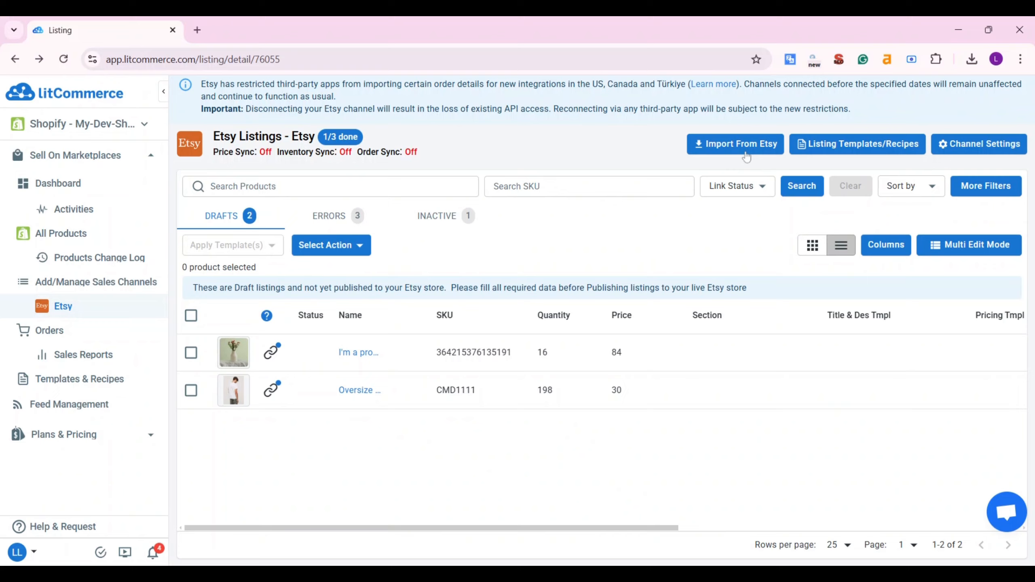
# Open the Etsy listing import options and review the auto-link setting for products with the same SKU or UPC.
pyautogui.click(746, 154)
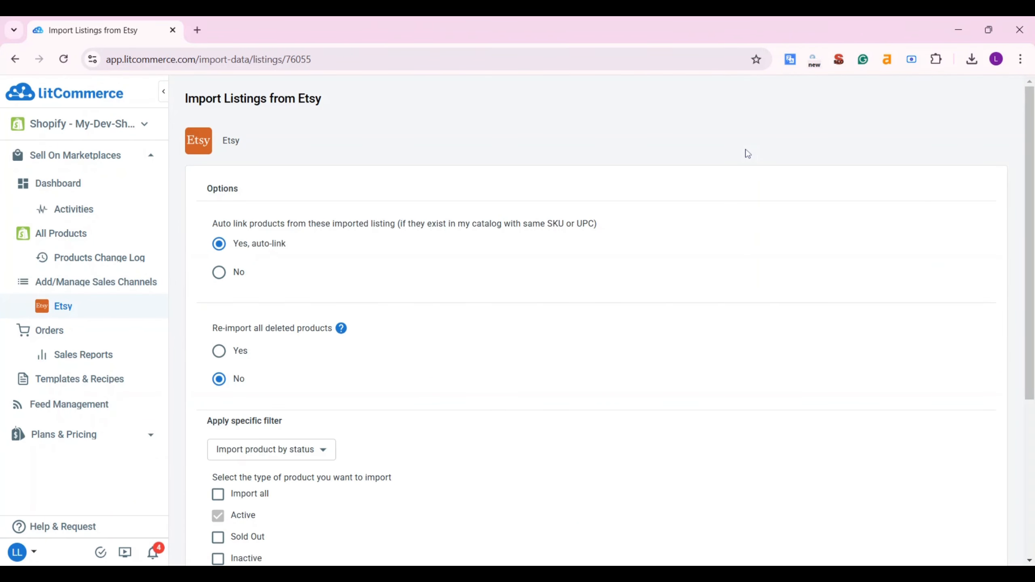
pyautogui.moveTo(212, 224); pyautogui.dragTo(597, 224)
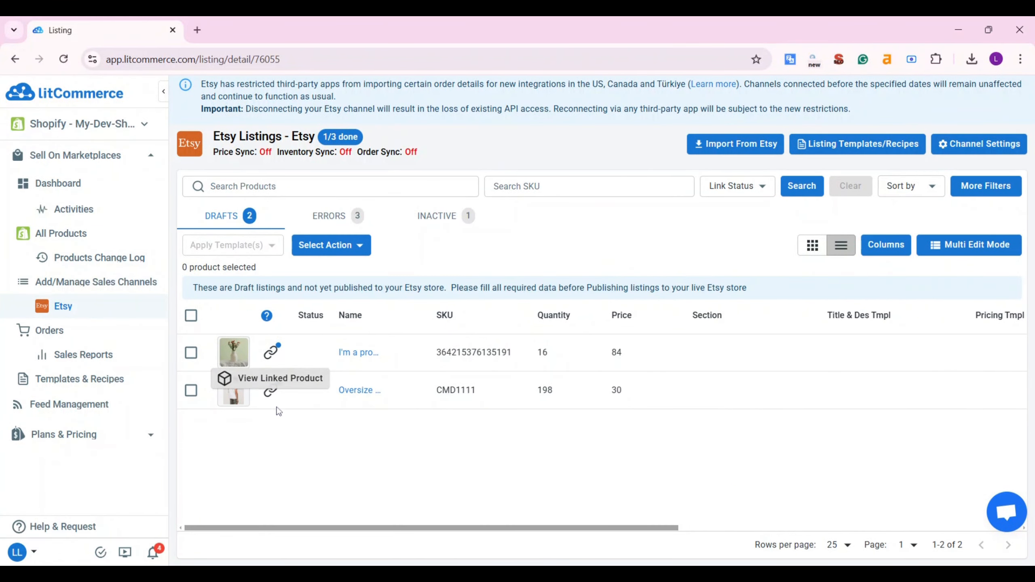
# Link the inactive Bee Cupcake Etsy listing to the matching store product with SKU 001-BEEC.
pyautogui.click(438, 220)
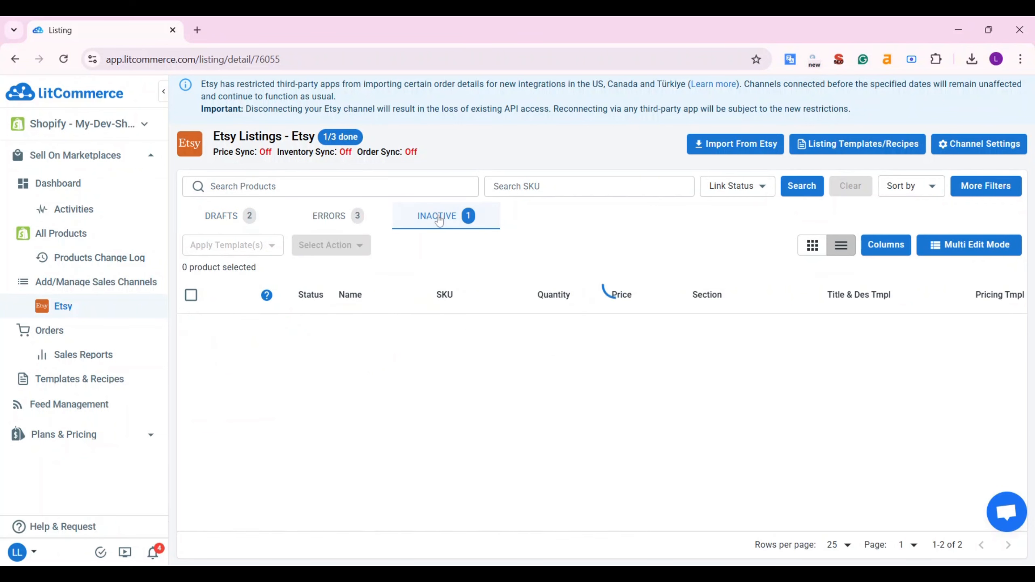
pyautogui.click(282, 328)
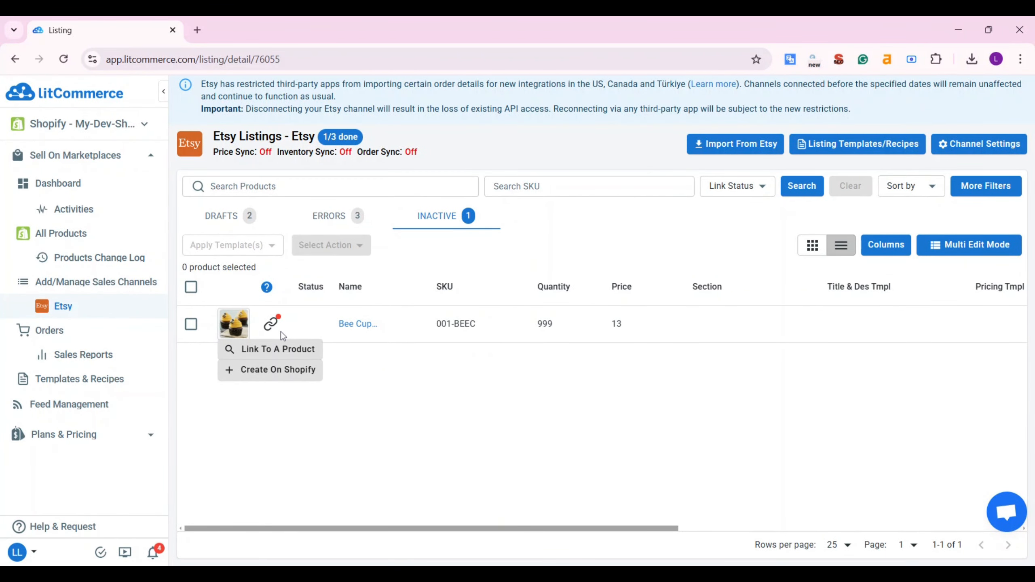
pyautogui.click(283, 353)
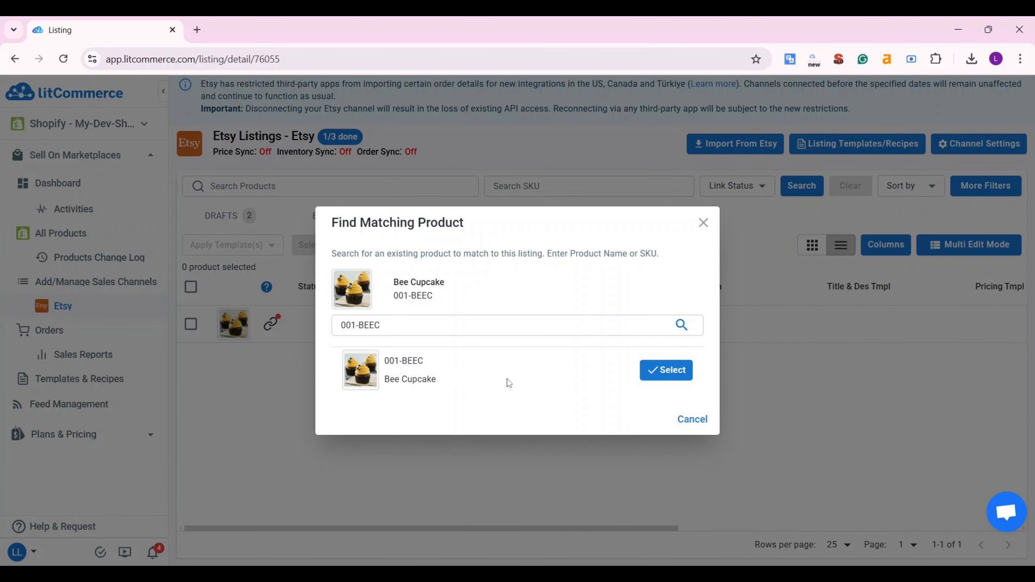
pyautogui.click(687, 375)
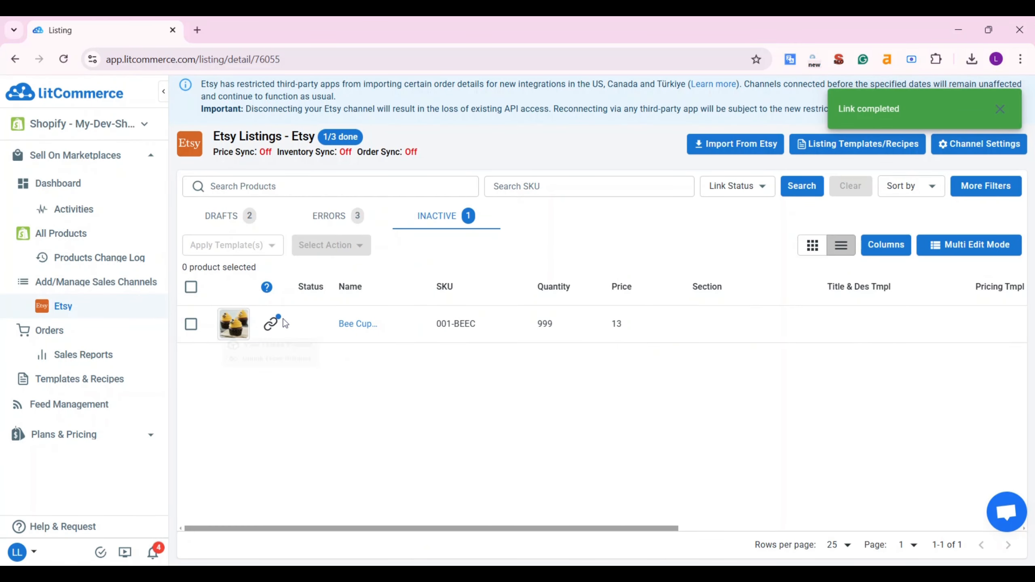
pyautogui.moveTo(284, 320)
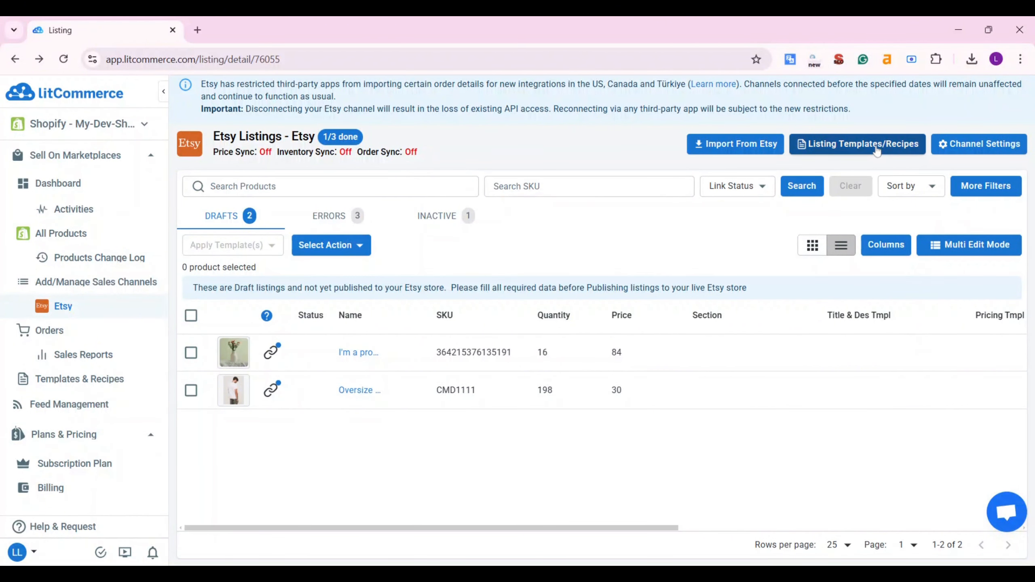
# Enable Price Sync, Use Sale Price and Currency Conversion in the Etsy channel settings.
pyautogui.click(958, 150)
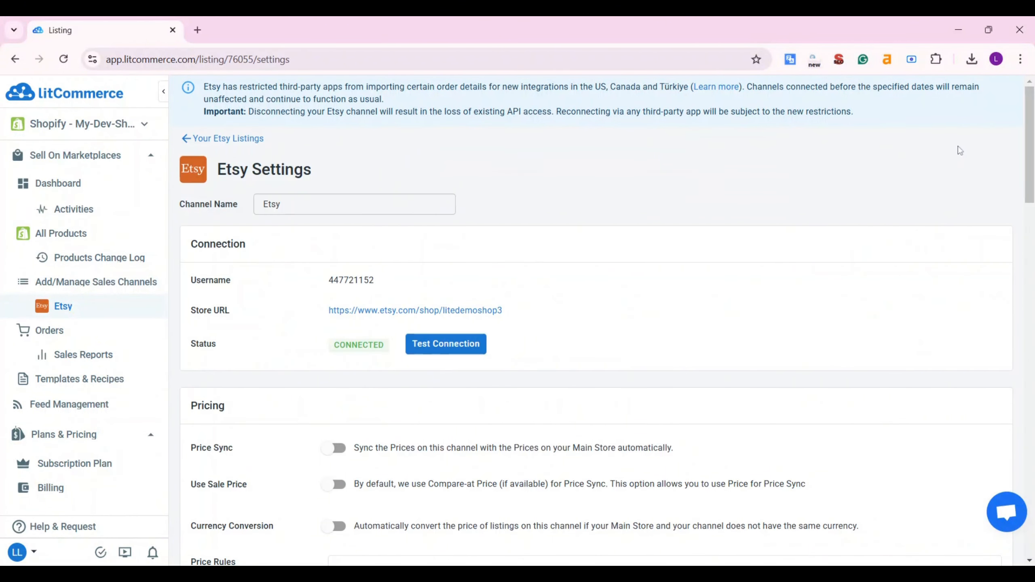
pyautogui.scroll(-6, 401, 175)
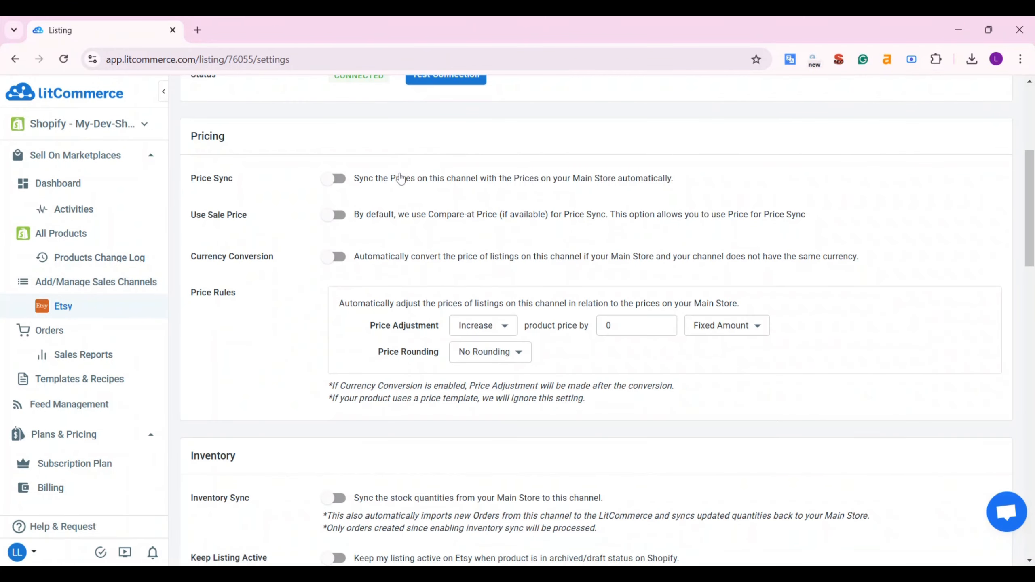
pyautogui.click(341, 179)
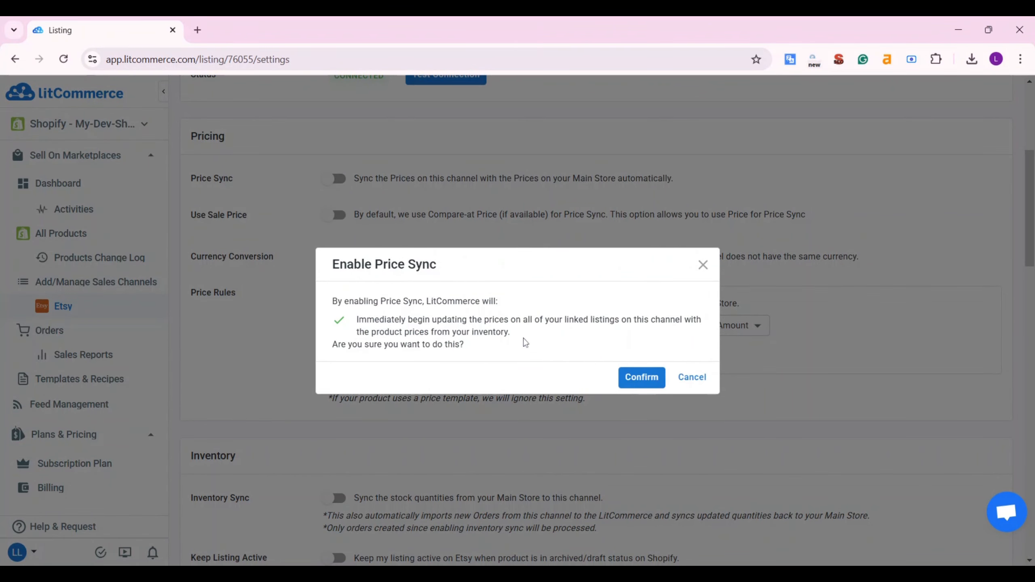
pyautogui.click(658, 379)
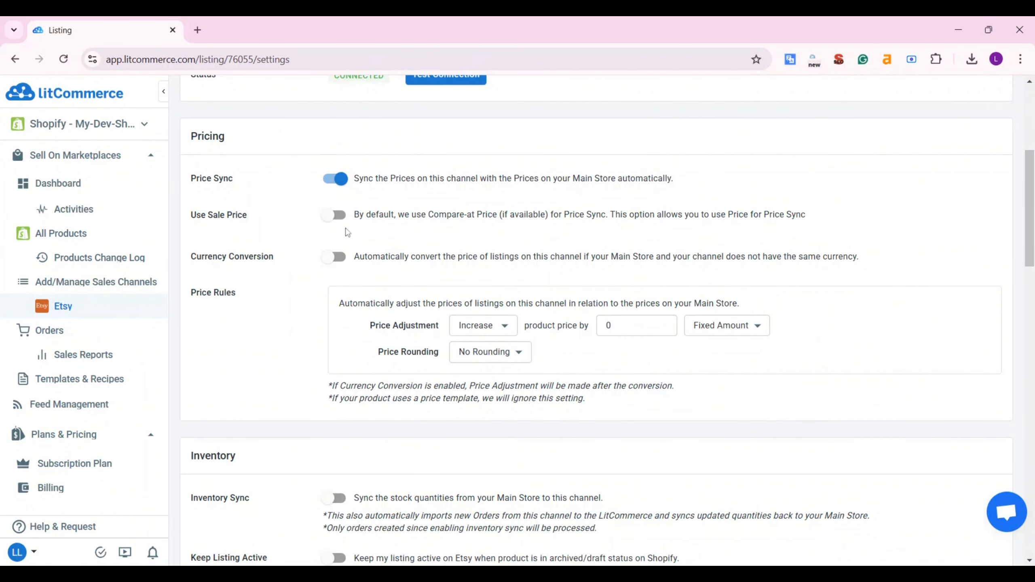
pyautogui.click(334, 216)
pyautogui.click(335, 257)
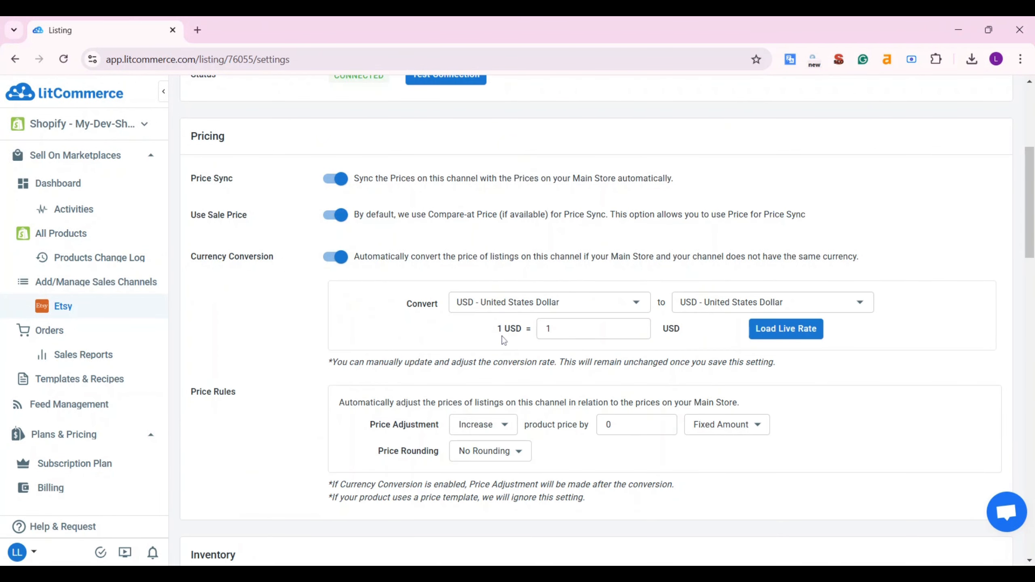
# Set the price adjustment rule to increase product prices by a fixed amount of 10.
pyautogui.scroll(-2, 512, 336)
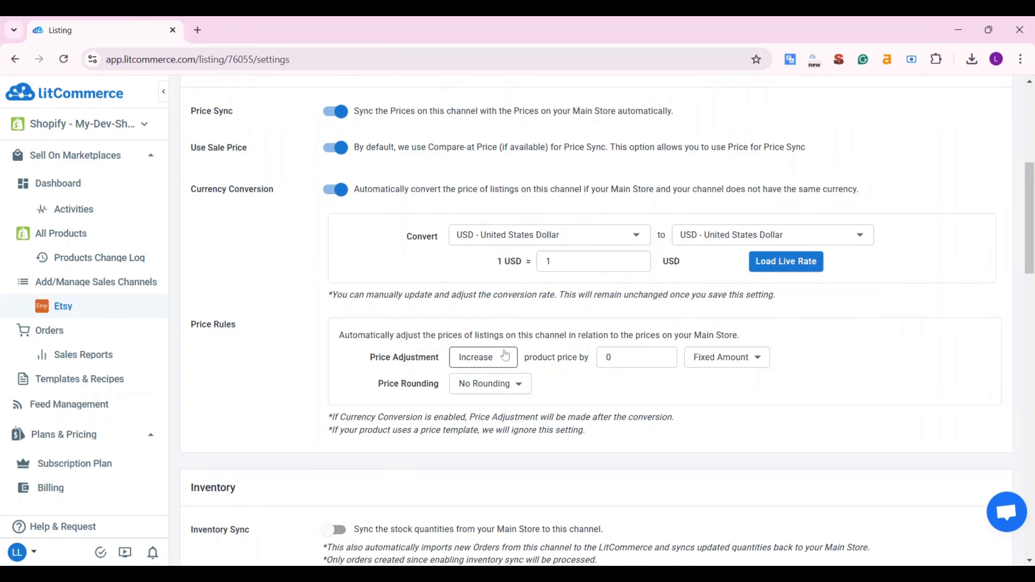
pyautogui.click(623, 357)
pyautogui.press('BackSpace')
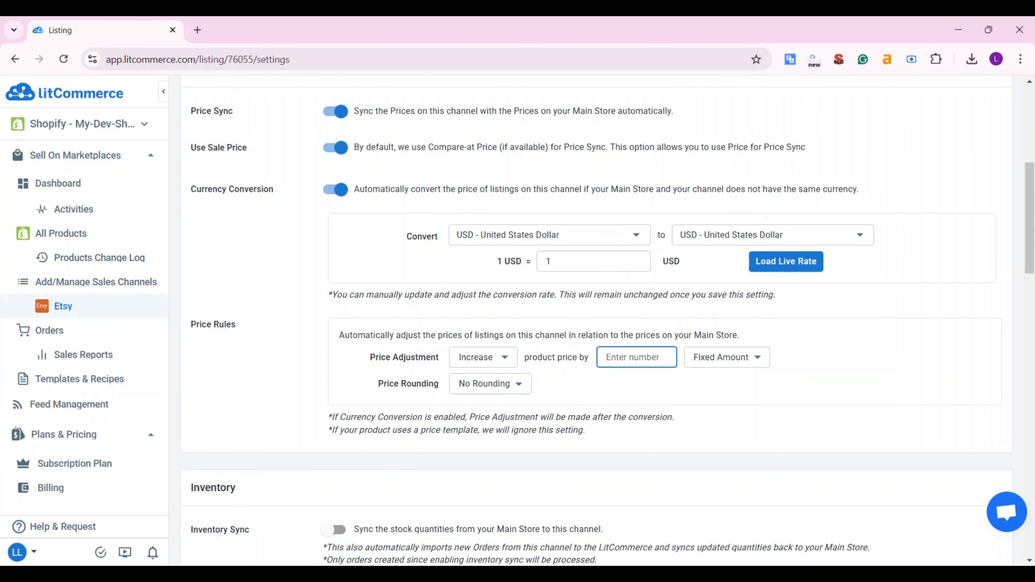
pyautogui.write('10')
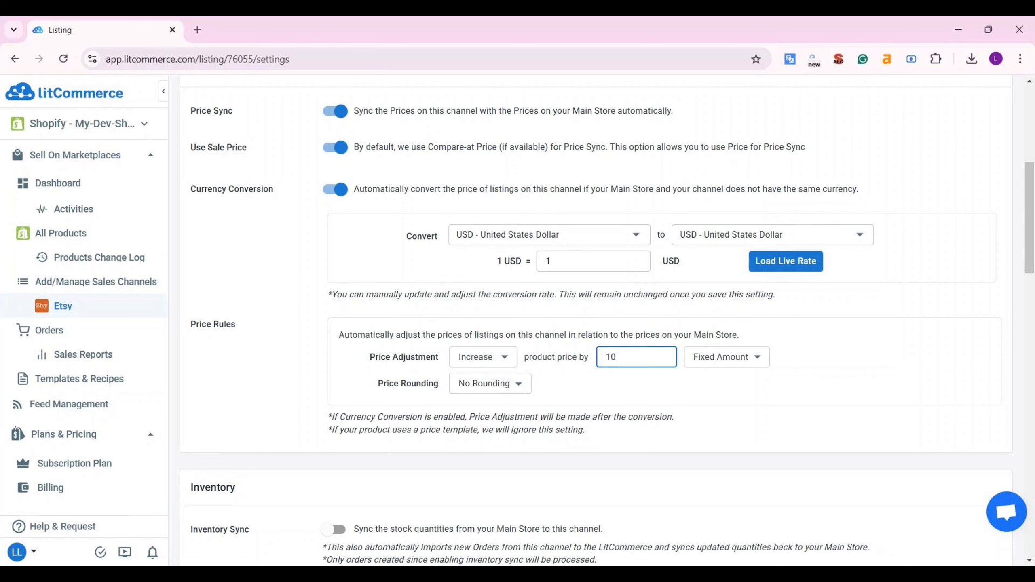
# Enable Inventory Sync for the Etsy channel, acknowledging that out-of-stock linked listings might become inactive.
pyautogui.scroll(-8, 639, 311)
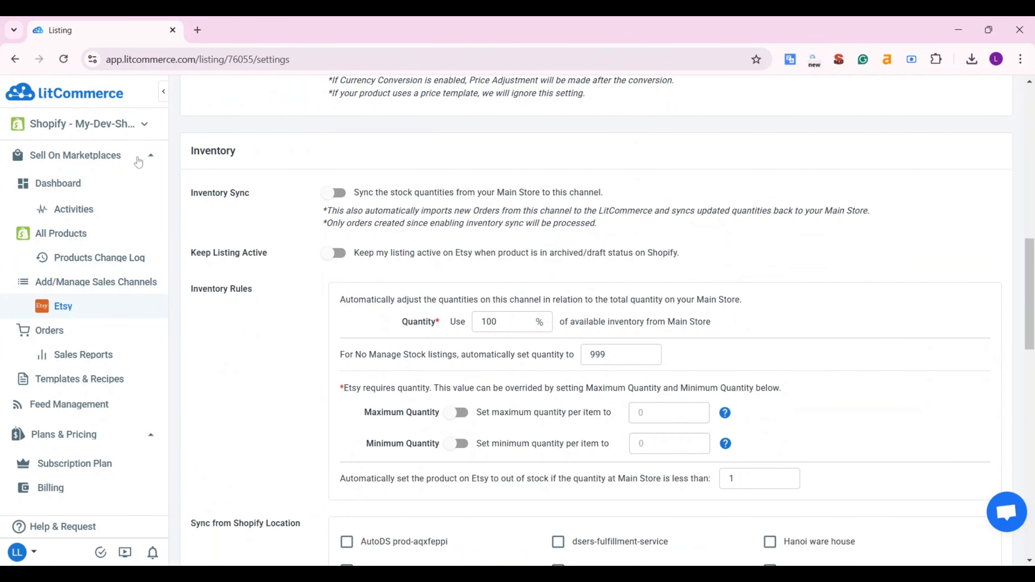
pyautogui.doubleClick(204, 152)
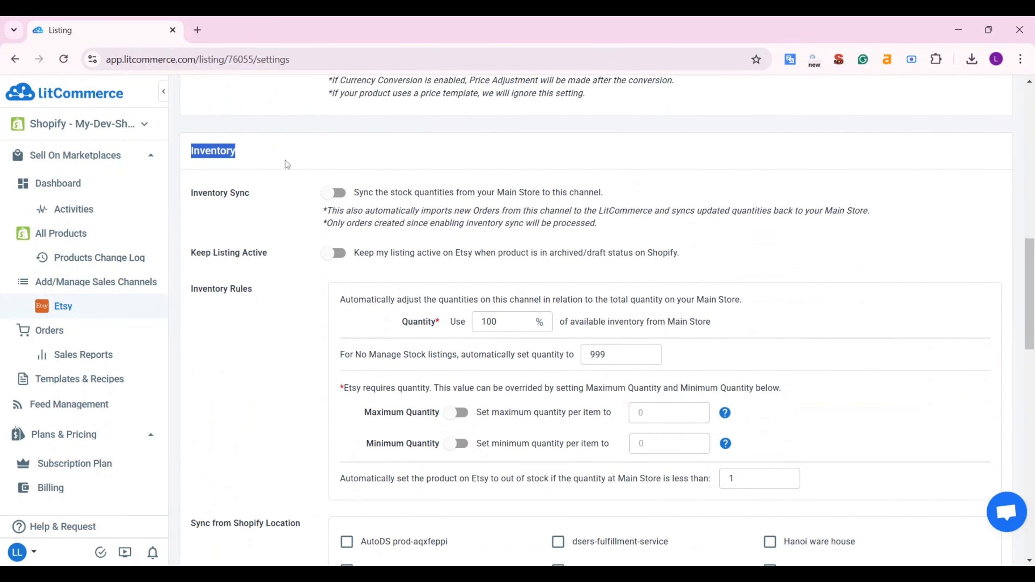
pyautogui.click(338, 200)
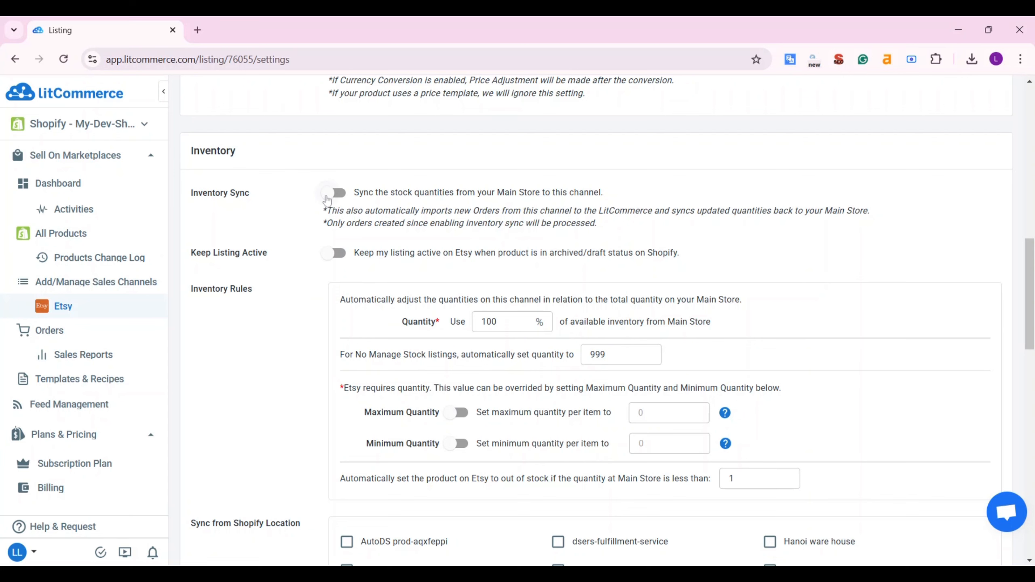
pyautogui.click(328, 198)
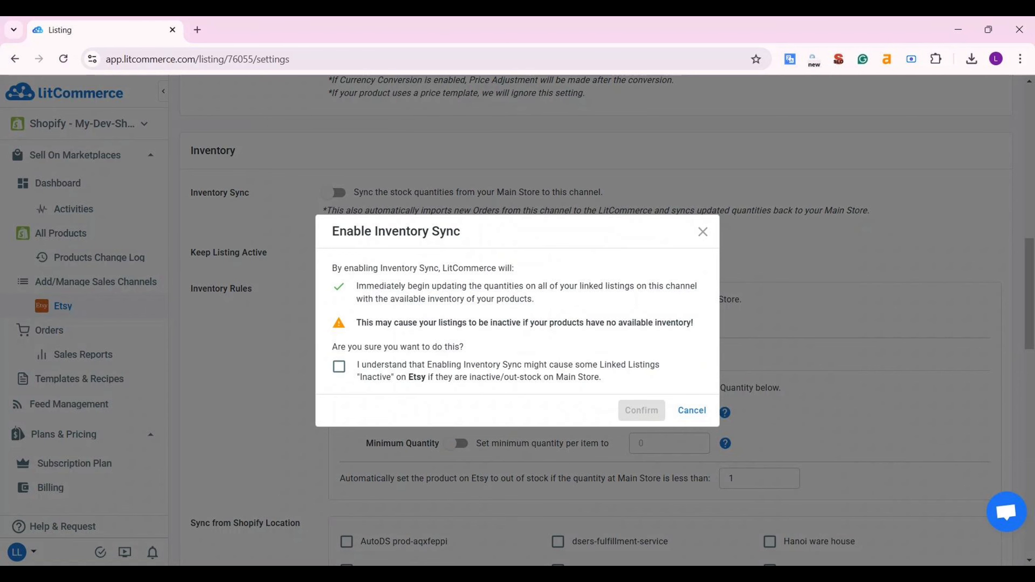
pyautogui.click(339, 369)
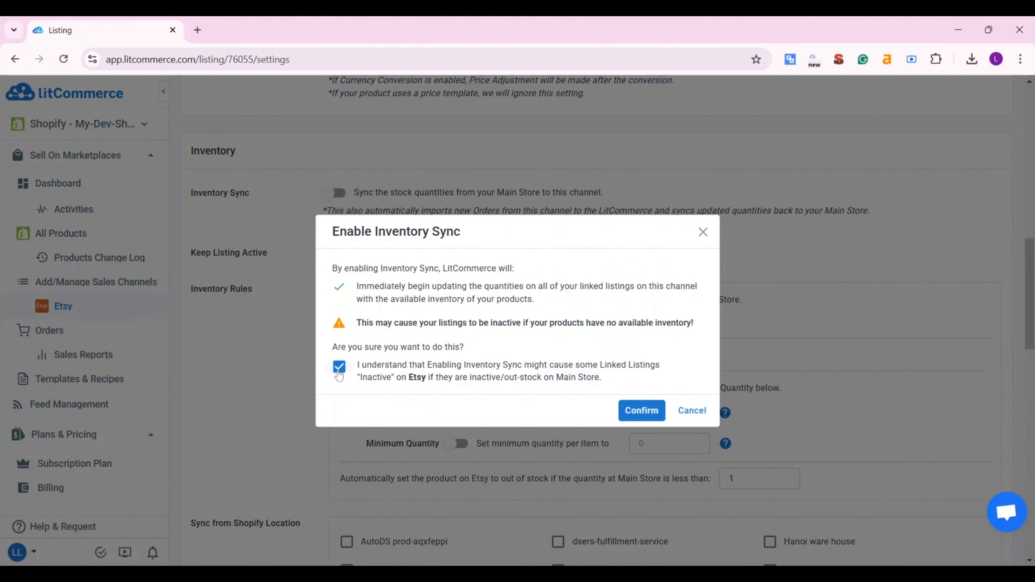
pyautogui.click(640, 411)
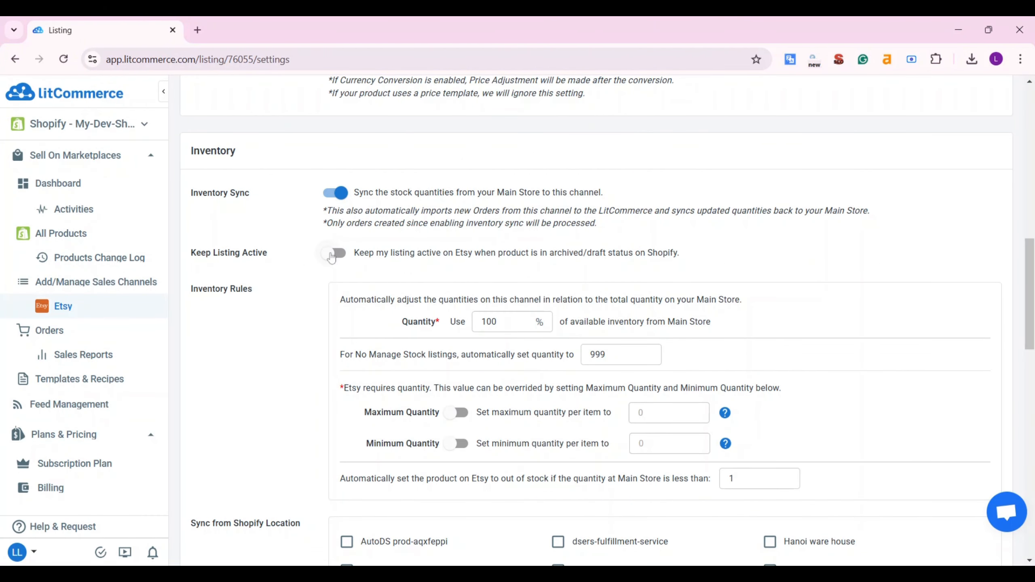
# Enable Keep Listing Active for products in archived or draft status on Shopify, acknowledging the effect.
pyautogui.click(333, 254)
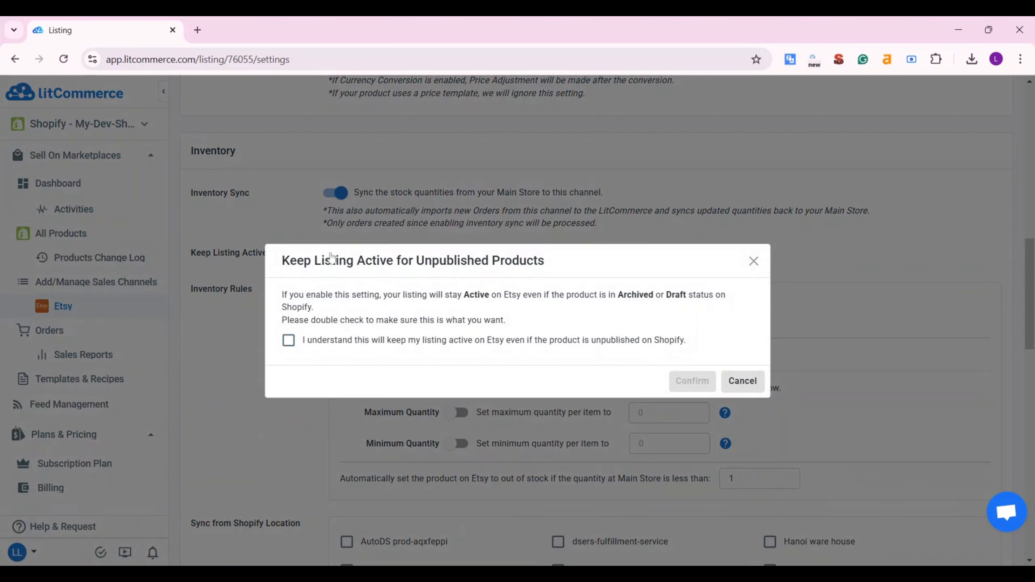
pyautogui.click(289, 340)
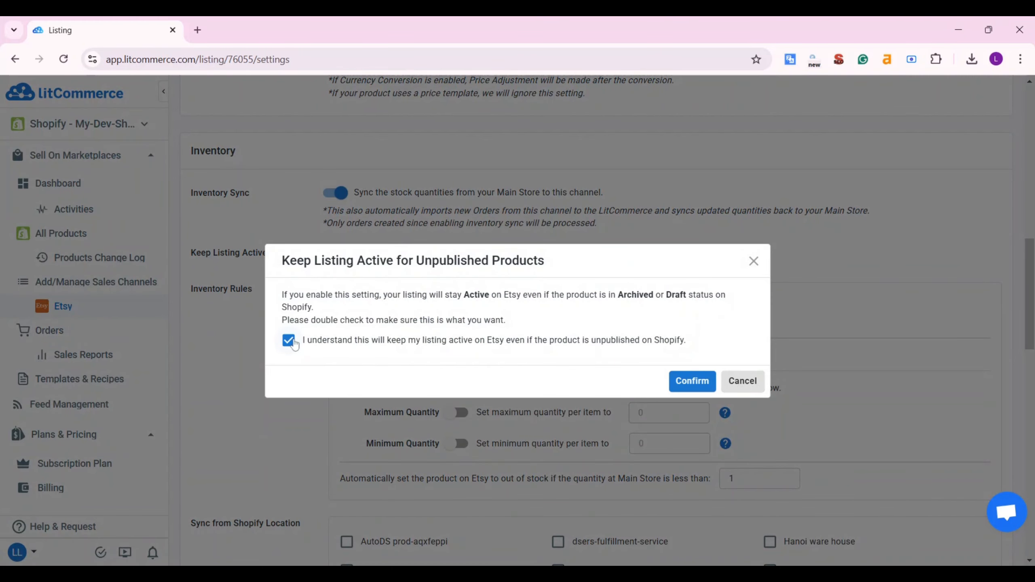
pyautogui.click(688, 382)
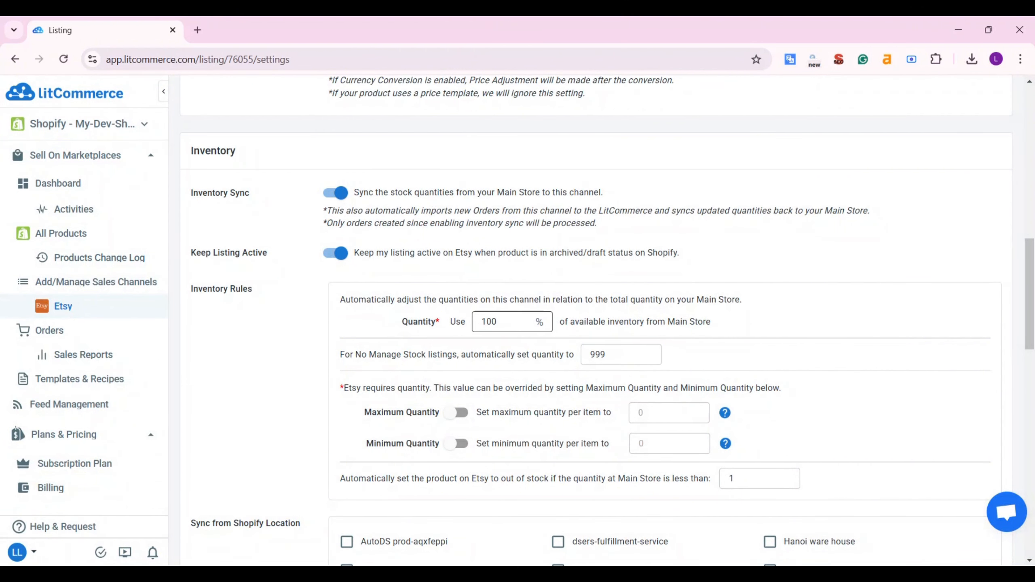
# Enable automatic import of Etsy orders to the main store in the order settings.
pyautogui.scroll(-2, 495, 344)
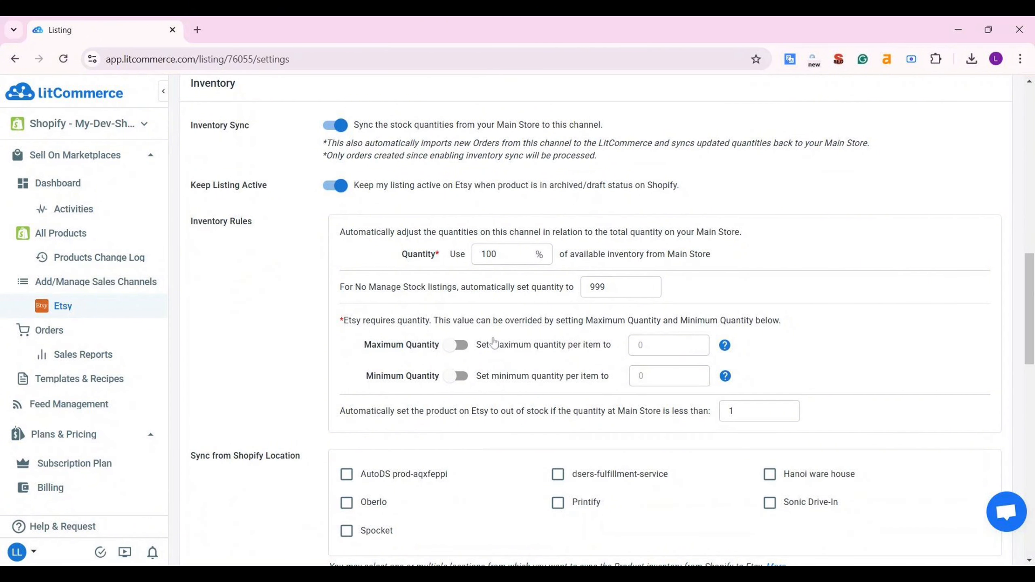
pyautogui.scroll(-9, 494, 343)
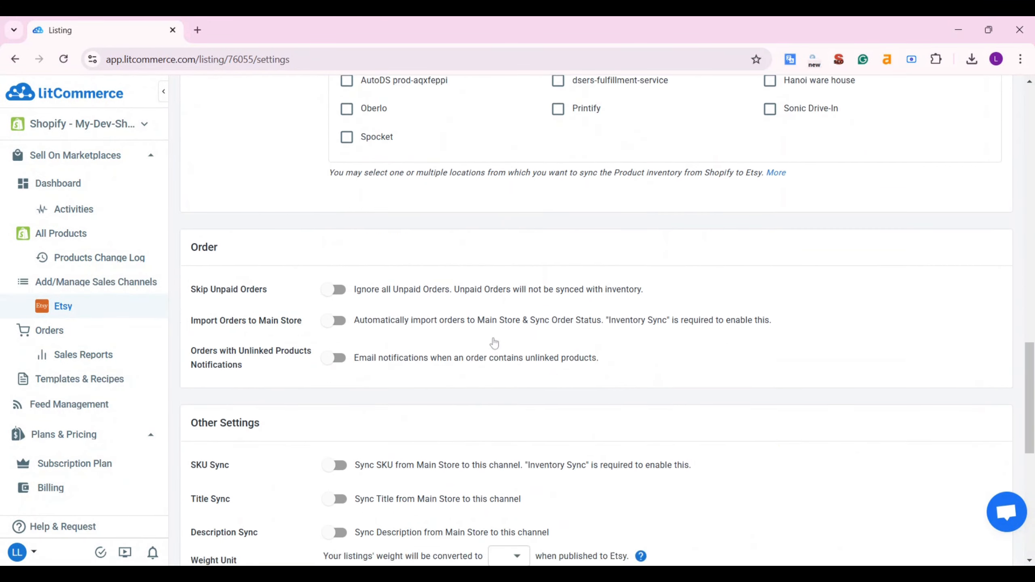
pyautogui.moveTo(191, 169); pyautogui.dragTo(220, 179)
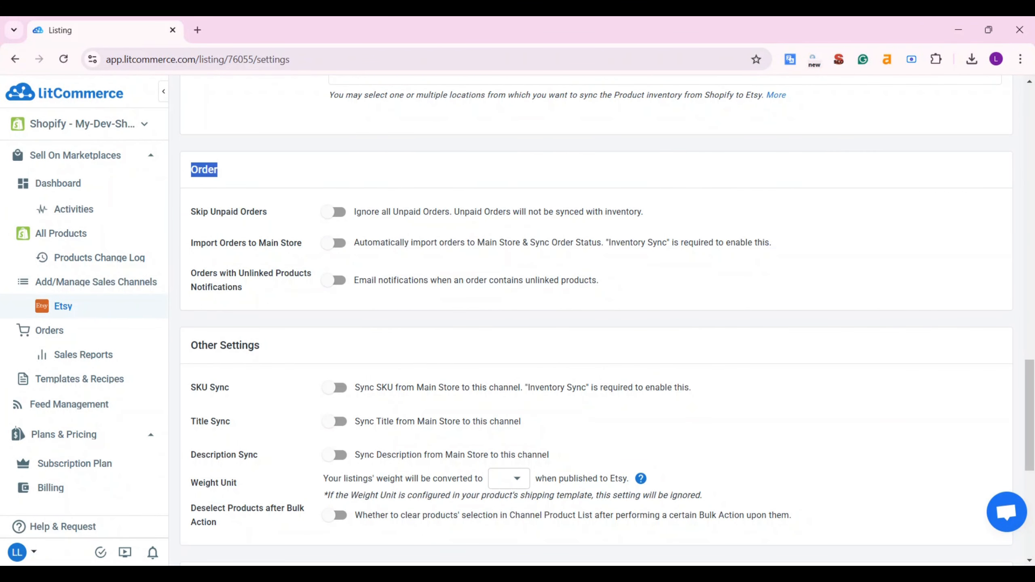
pyautogui.click(588, 183)
pyautogui.click(337, 243)
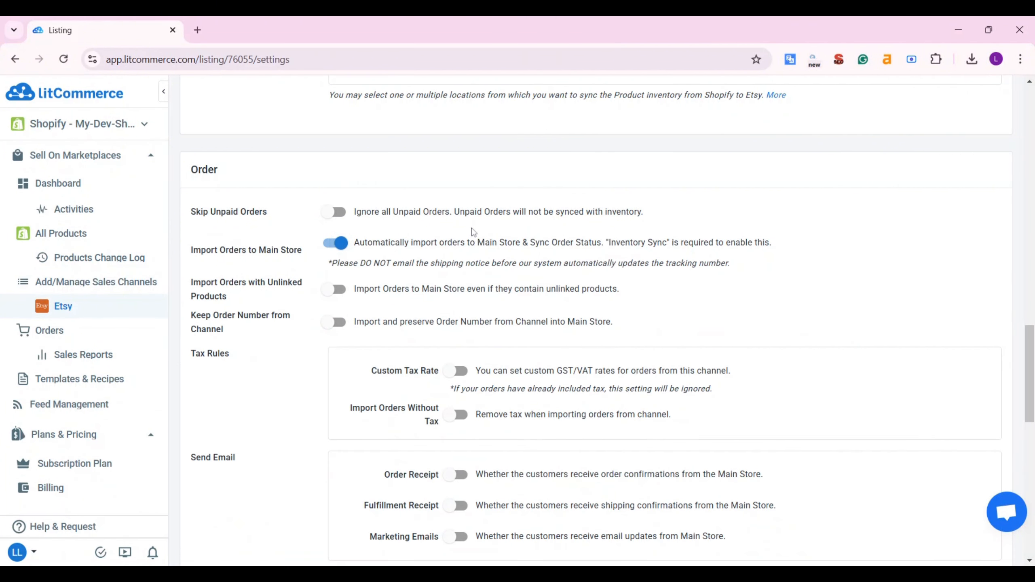
# Review the Other Settings, Shopify location and carrier mapping options, and save the Etsy channel settings.
pyautogui.scroll(-2, 472, 232)
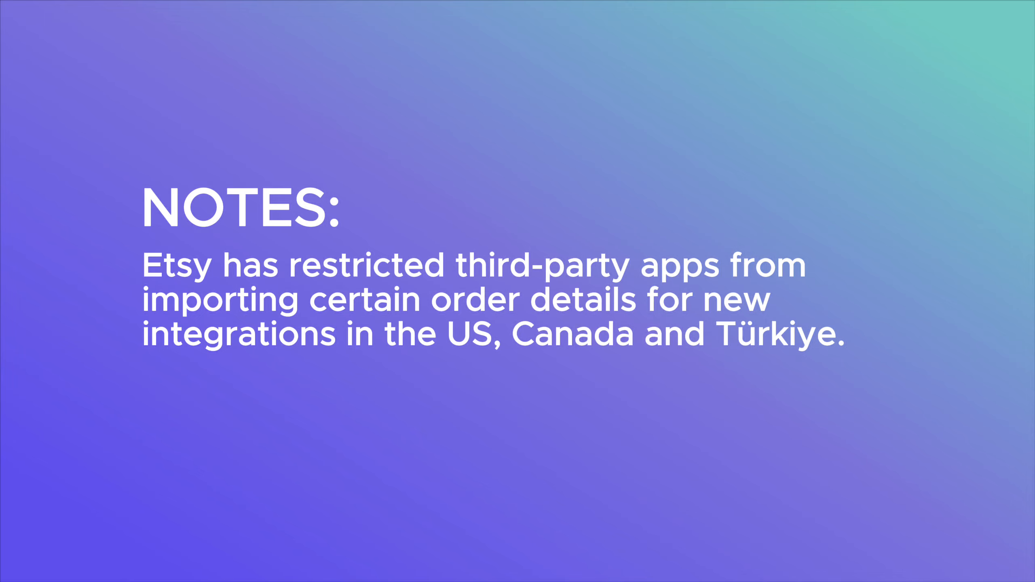
pyautogui.moveTo(192, 173); pyautogui.dragTo(263, 179)
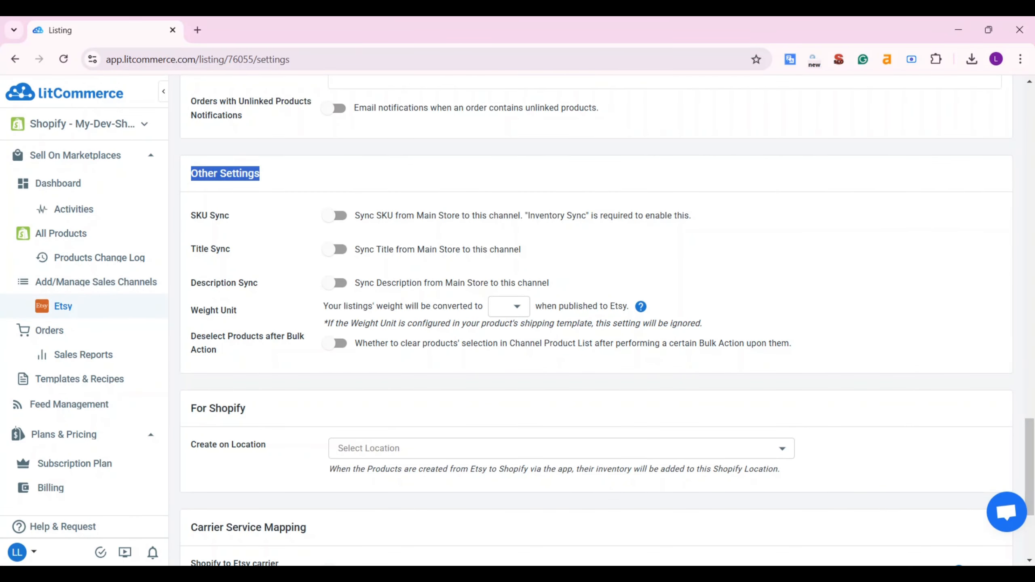
pyautogui.click(244, 204)
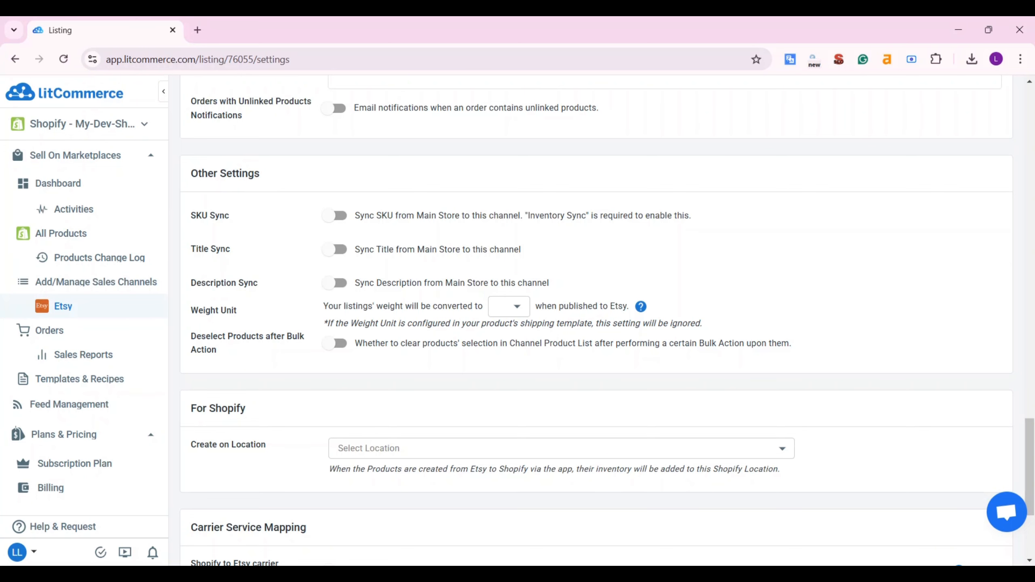
pyautogui.scroll(-5, 277, 287)
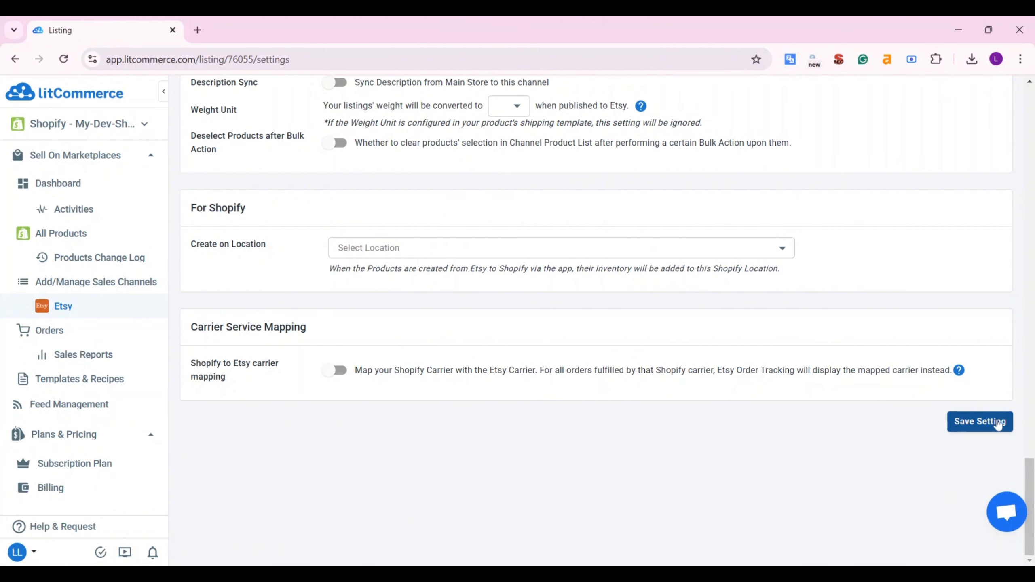
pyautogui.click(976, 422)
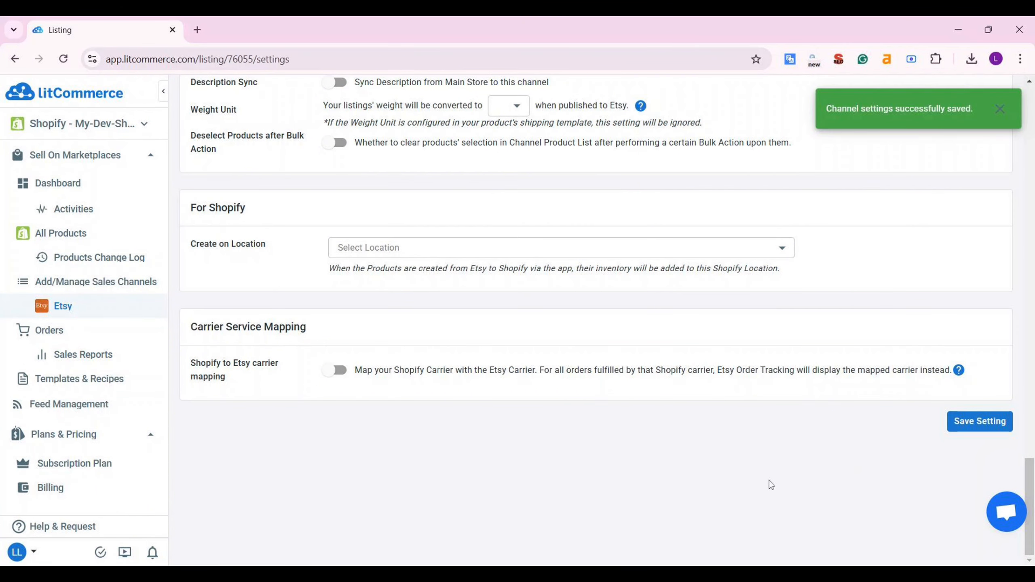